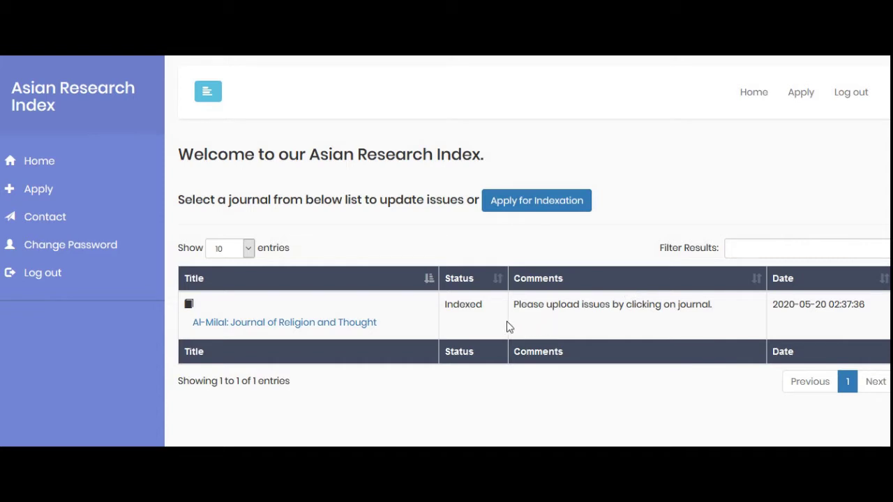
Open the issue upload page of the indexed journal Al-Milal: Journal of Religion and Thought.
drag(448, 305, 582, 305)
double_click(477, 305)
double_click(585, 305)
click(412, 309)
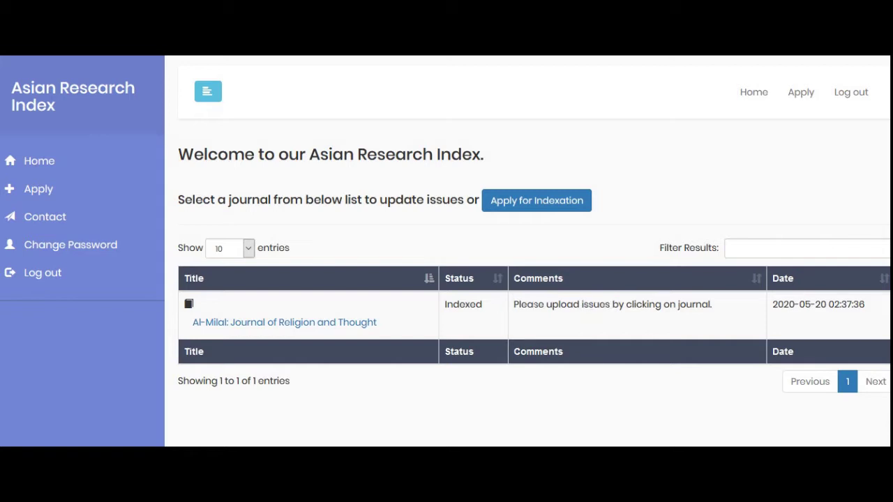
click(347, 323)
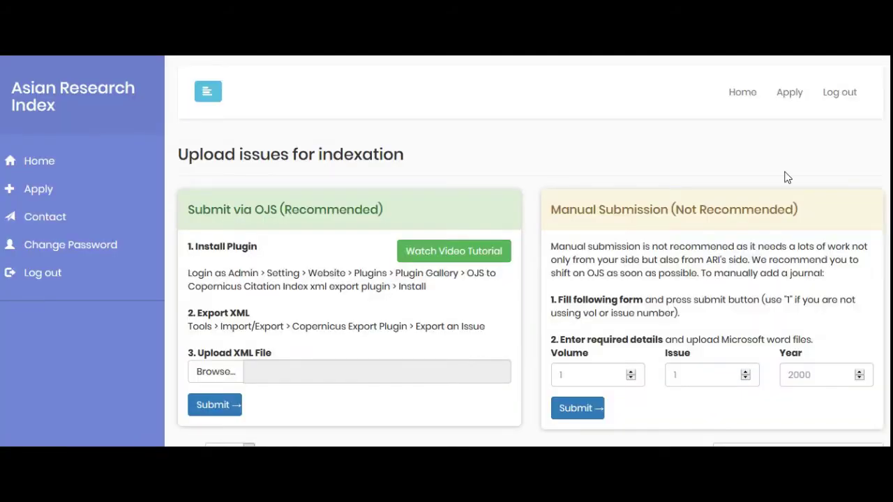
Read the Submit via OJS instructions, including which export plugin has to be installed.
scroll(471, 194, down, 1)
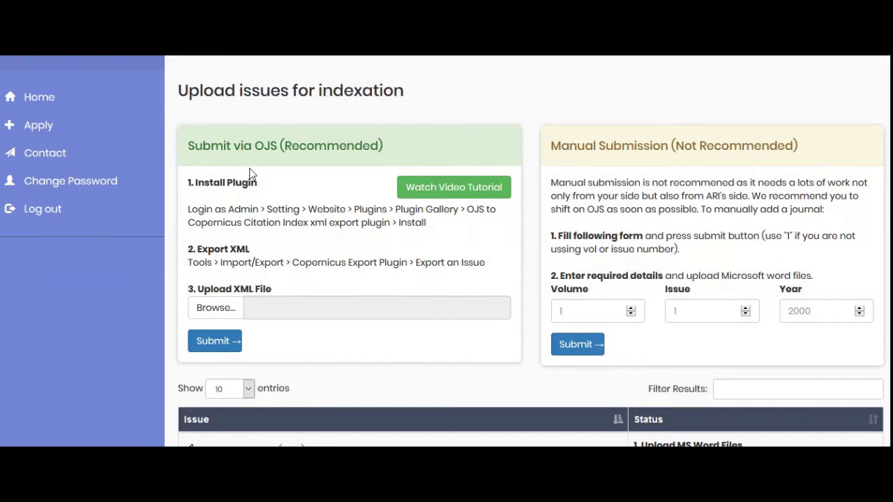
drag(188, 149, 277, 147)
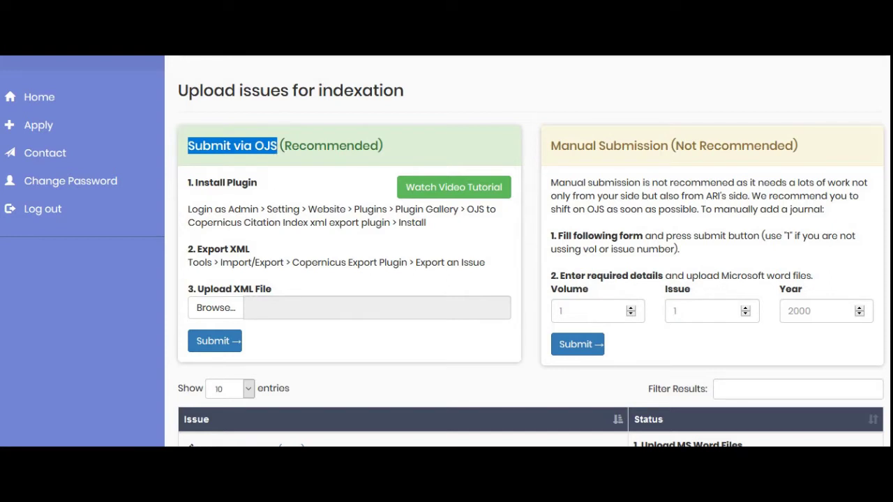
drag(467, 209, 390, 223)
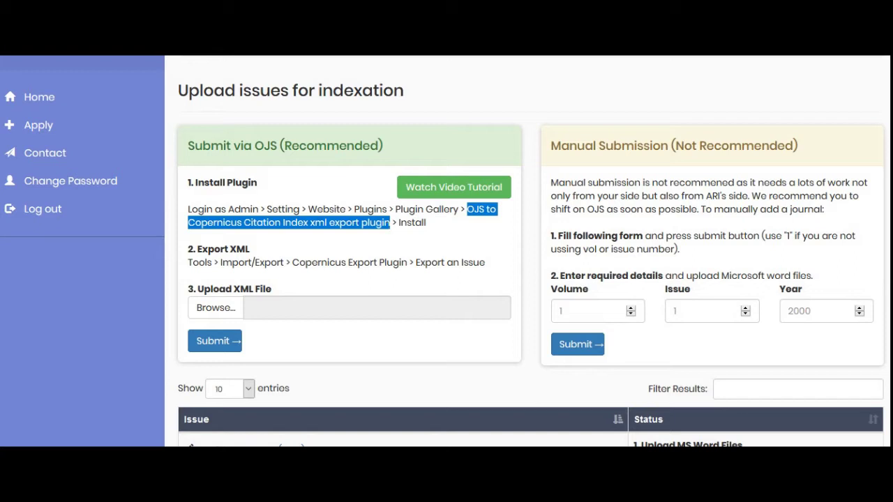
Switch to the journal's OJS site and look for the Copernicus Export Plugin among the installed website plugins.
key(ctrl+Tab)
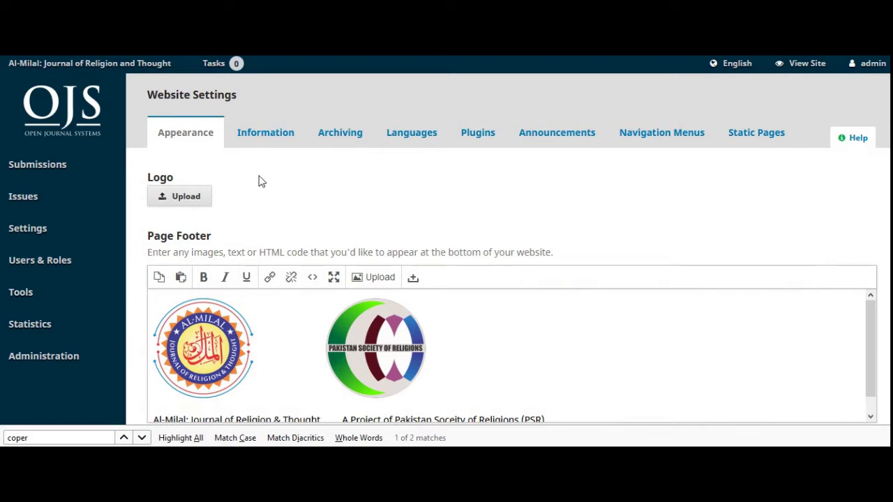
mouse_move(72, 236)
click(479, 142)
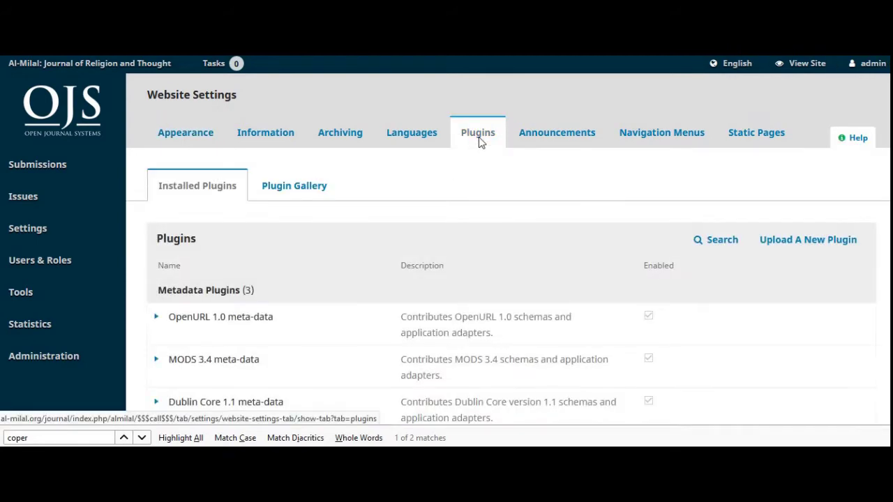
scroll(777, 214, down, 5)
scroll(511, 248, down, 15)
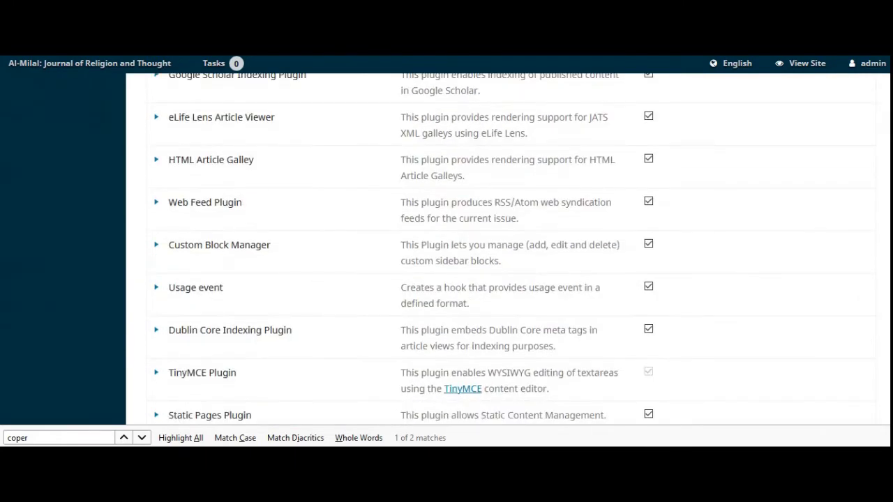
scroll(512, 248, down, 1)
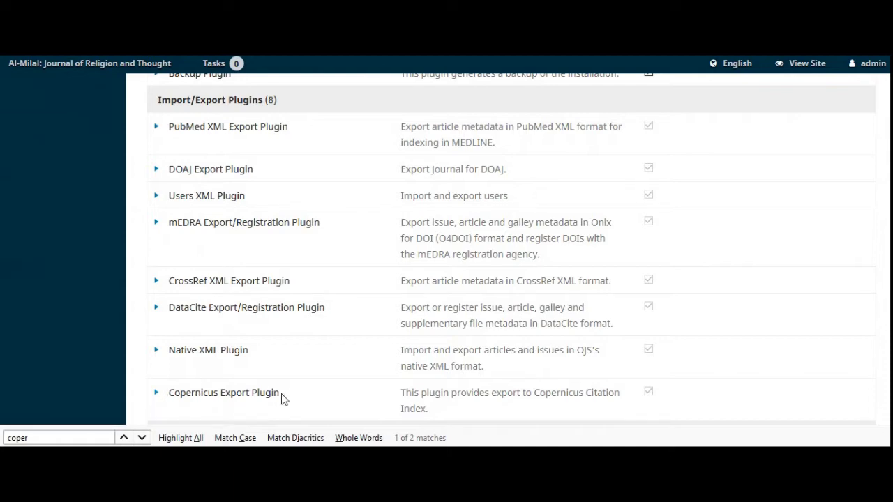
scroll(512, 248, up, 10)
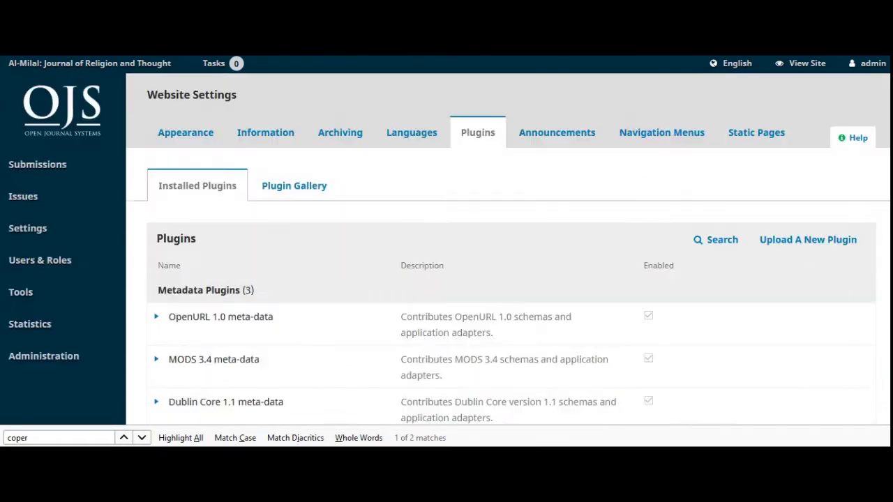
Check the installation status of the OJS to Copernicus Citation Index xml export plugin in the Plugin Gallery, then close its details.
drag(294, 185, 311, 187)
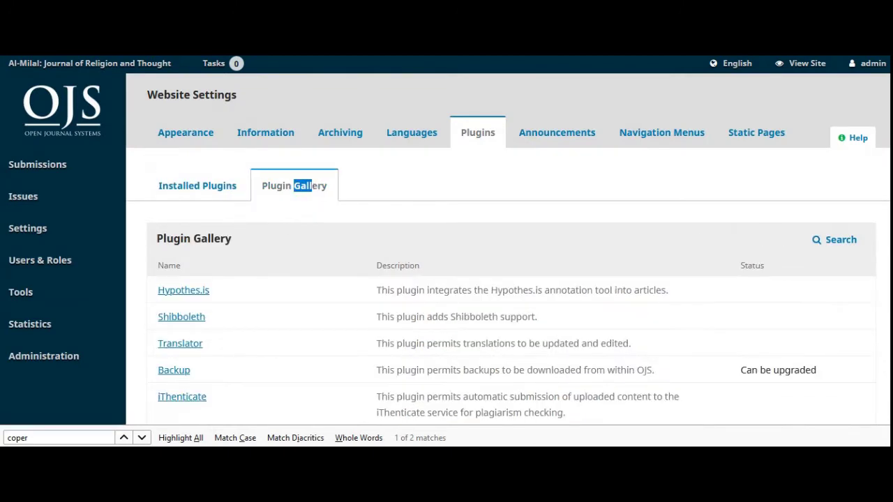
scroll(508, 248, down, 10)
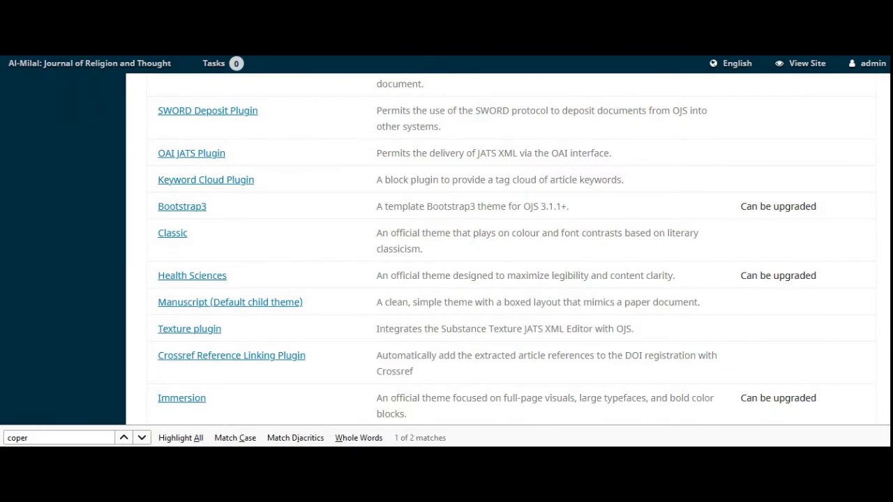
scroll(511, 247, up, 5)
scroll(231, 252, down, 1)
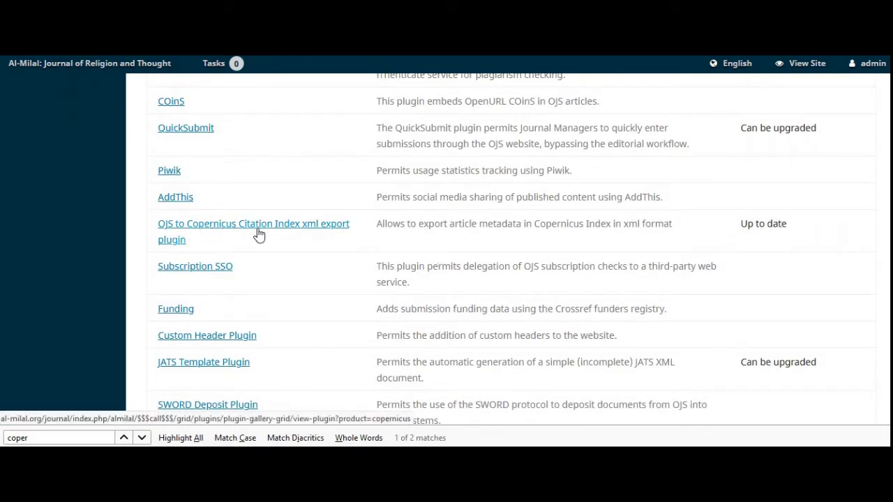
click(175, 249)
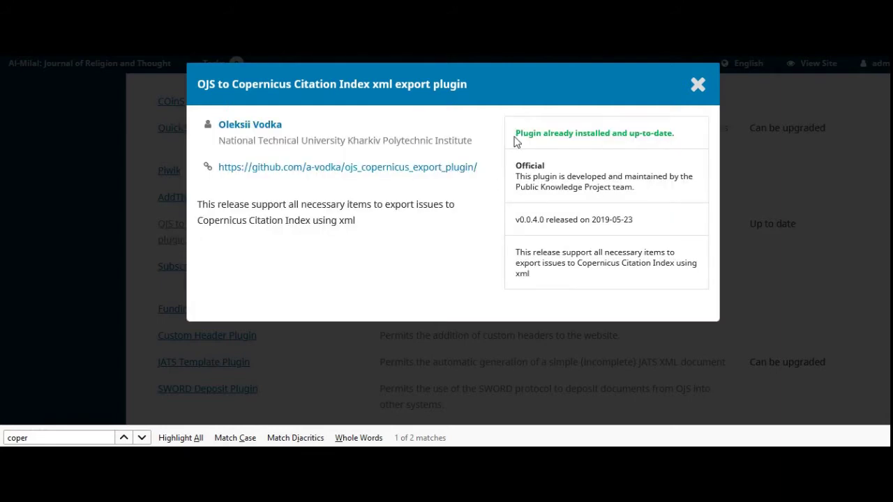
drag(516, 141, 657, 131)
click(671, 129)
triple_click(610, 132)
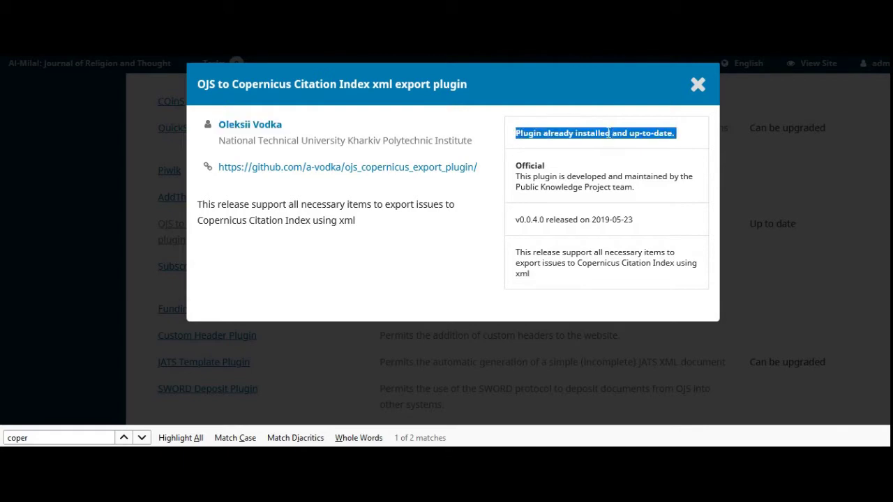
click(706, 79)
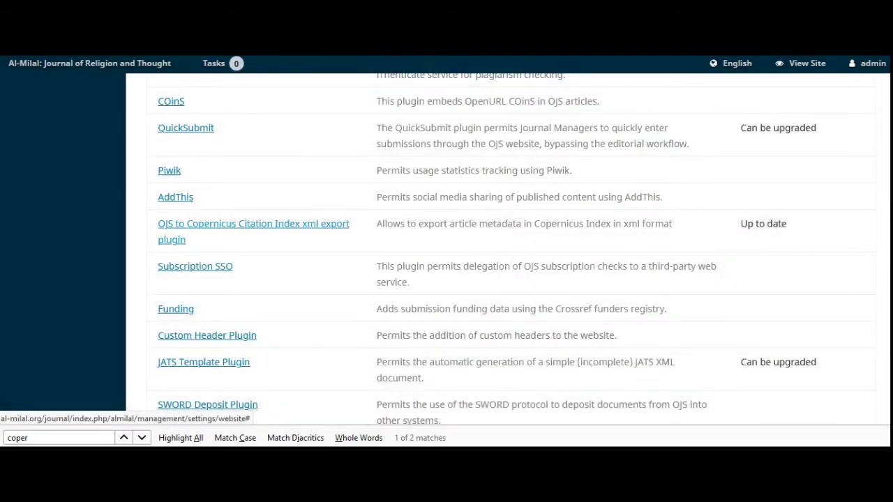
Export Vol. 1 No. 2 (2019): Fall 2019 with the Copernicus Export Plugin, saving copernicus-issue-almilal-2019-2.xml to Downloads.
scroll(508, 248, up, 5)
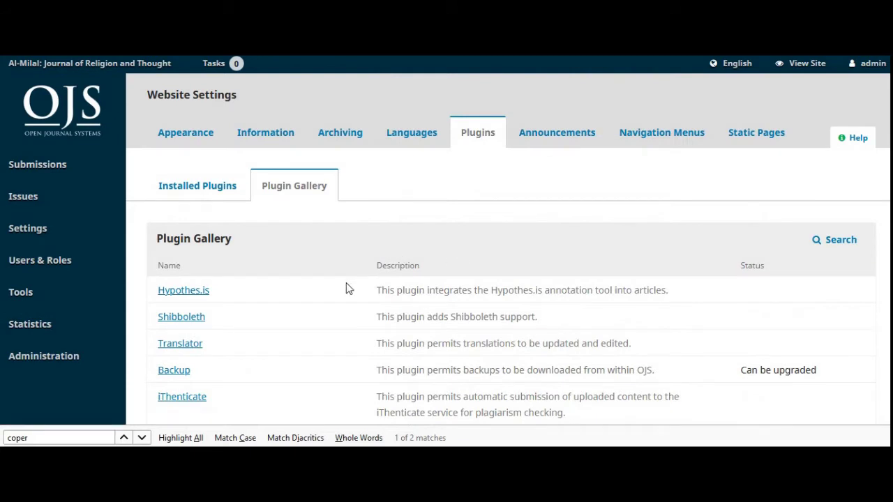
mouse_move(91, 299)
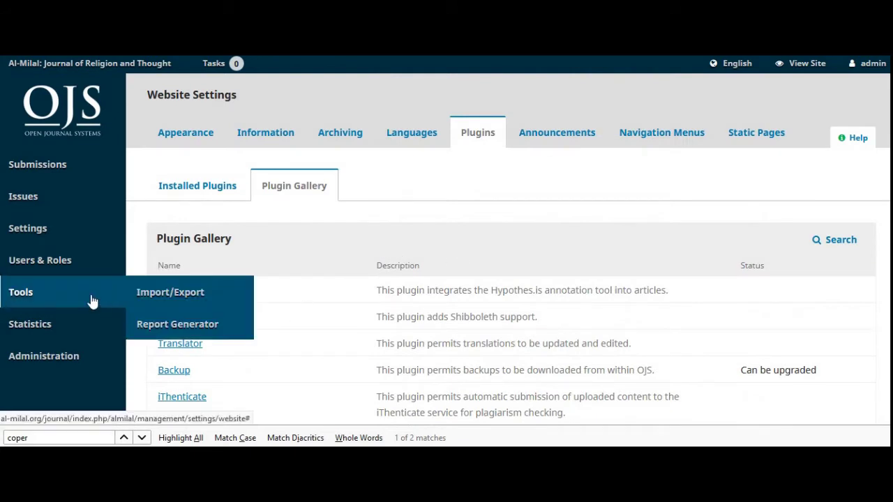
click(163, 297)
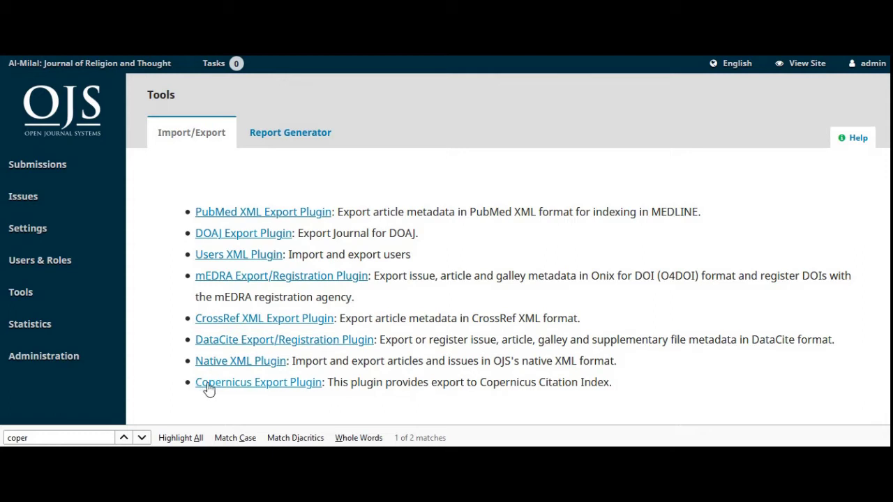
click(292, 388)
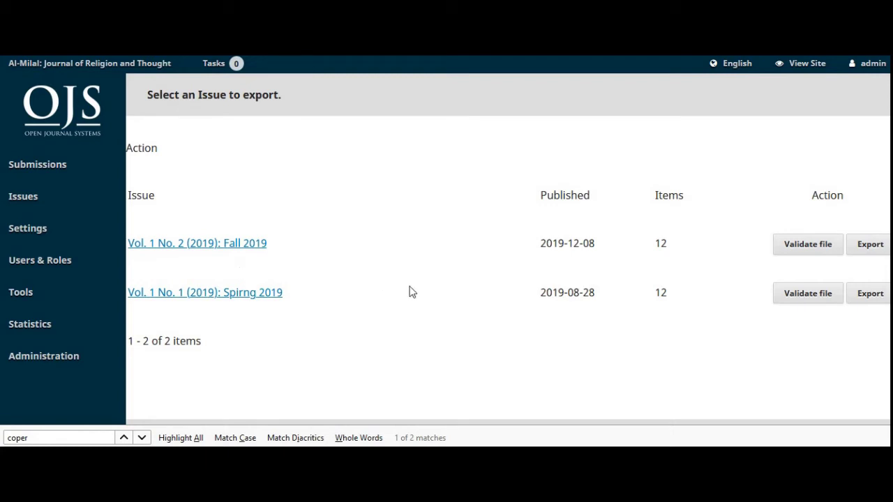
click(865, 250)
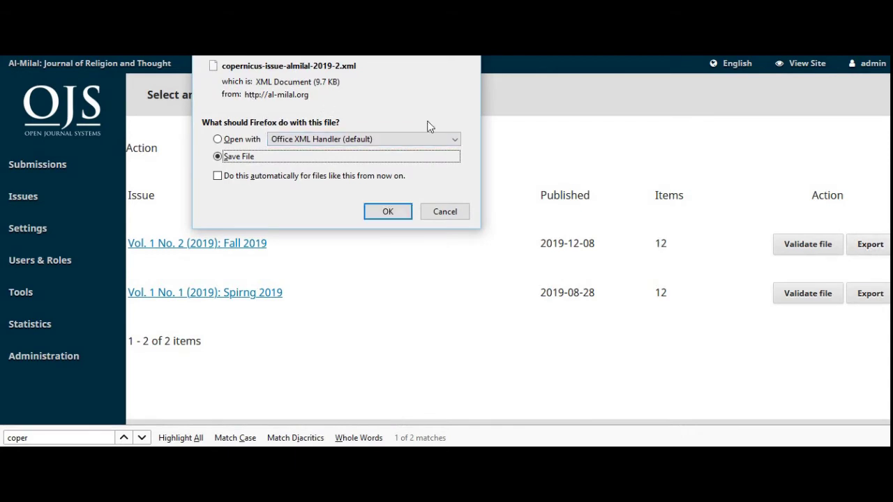
click(386, 212)
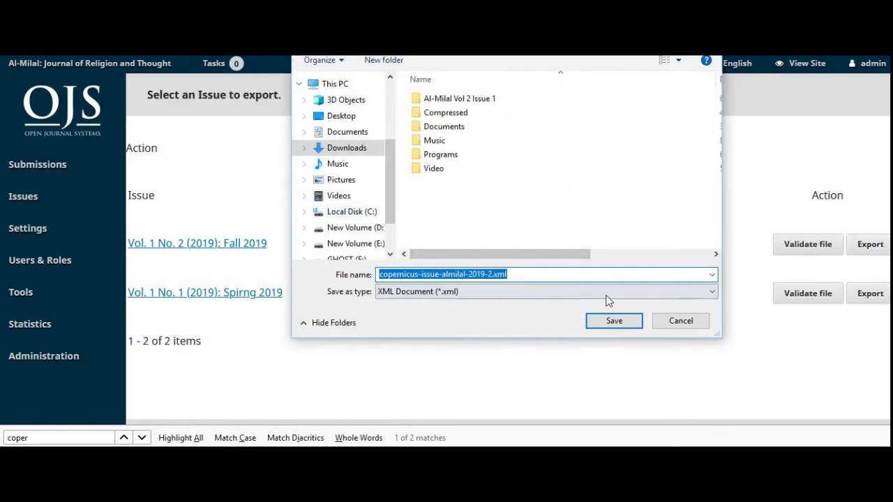
click(613, 322)
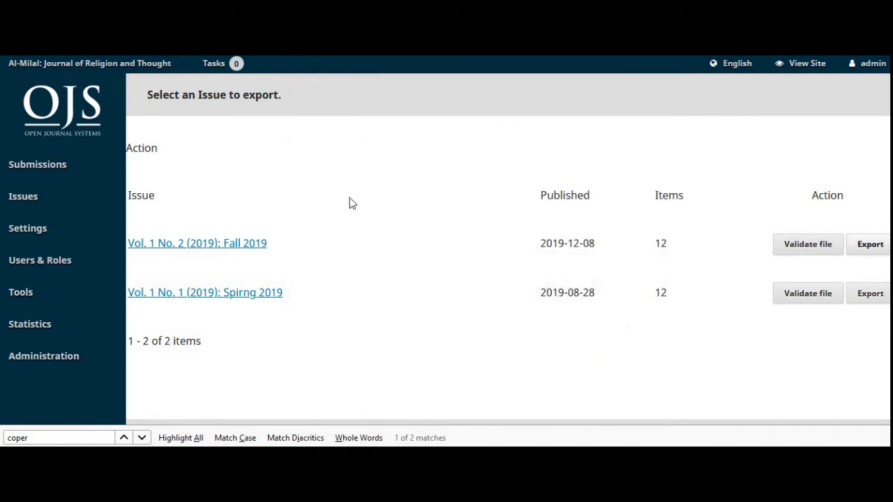
Switch back to Asian Research Index and submit copernicus-issue-almilal-2019-2.xml through the OJS XML upload.
key(ctrl+Tab)
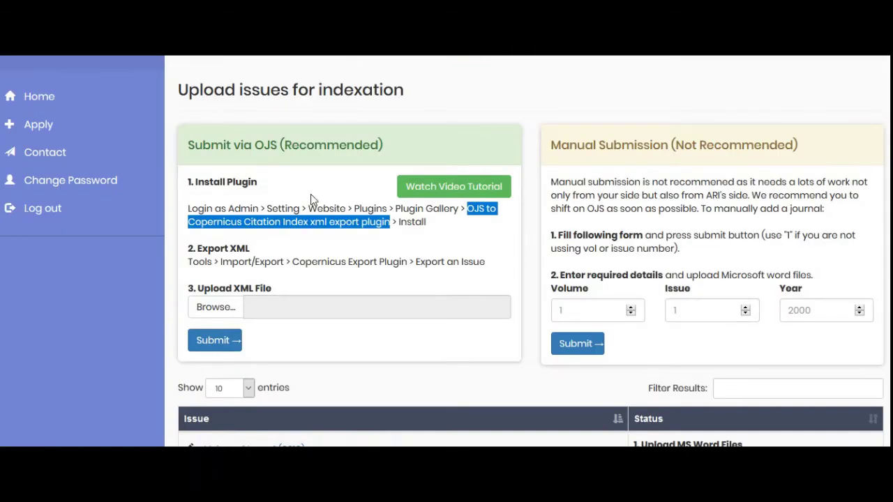
click(298, 242)
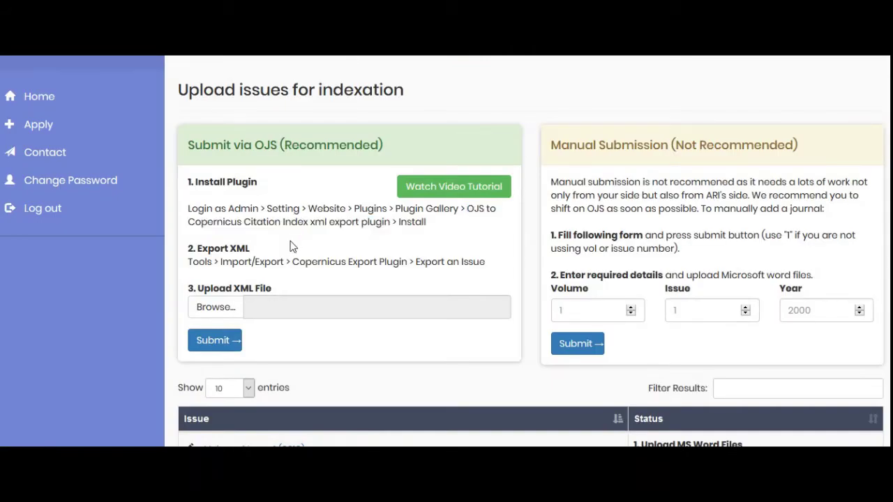
click(227, 307)
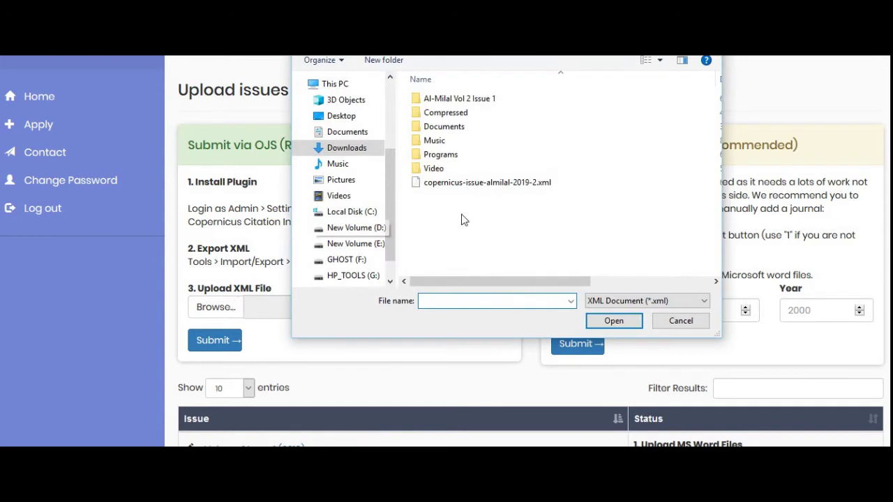
click(500, 184)
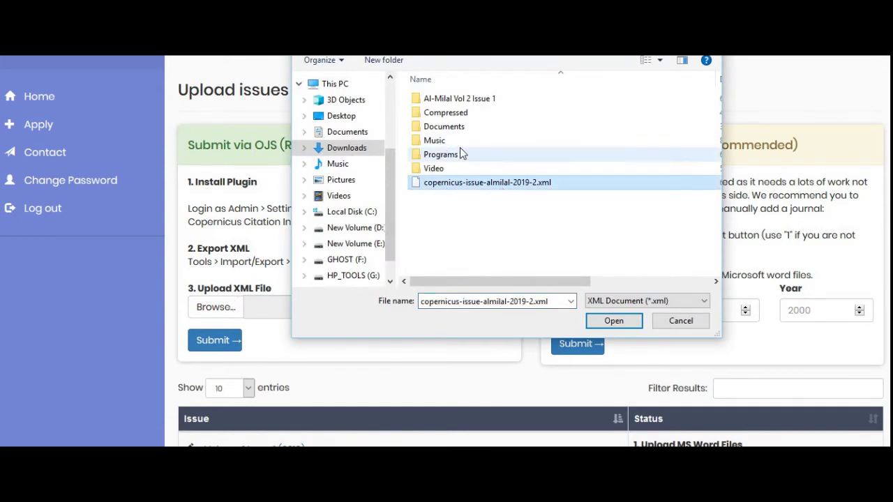
double_click(467, 184)
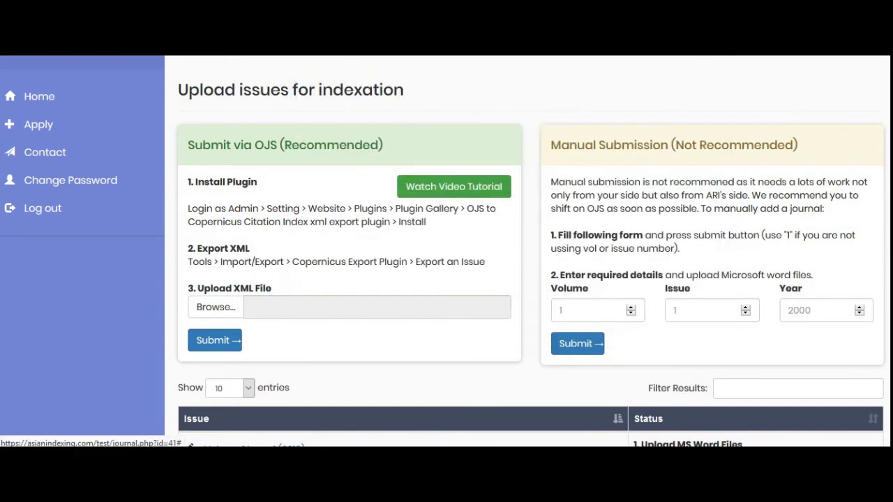
click(226, 340)
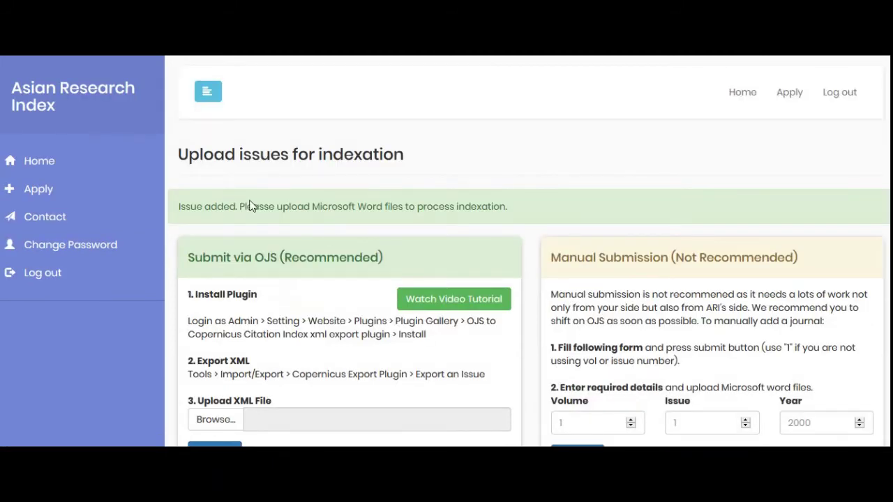
Open Volume 1 Issue 2 (2019) from the journal's issue list and look through its article entries.
drag(179, 206, 237, 207)
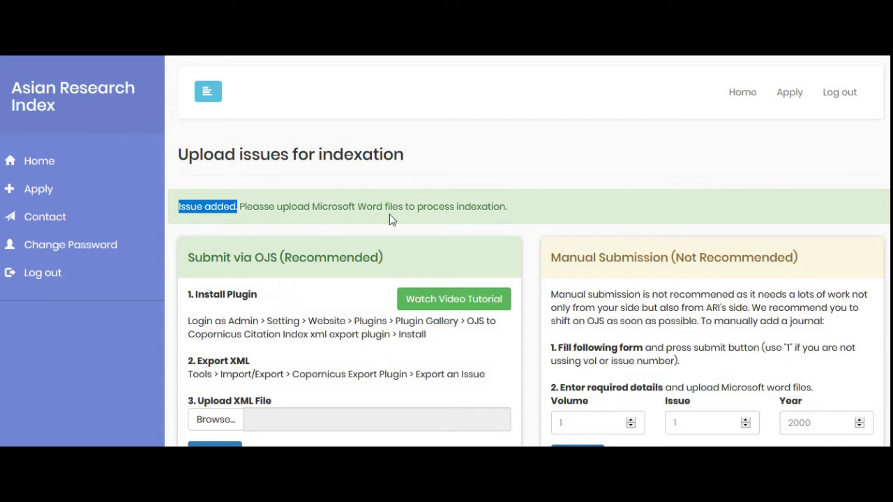
drag(312, 206, 403, 207)
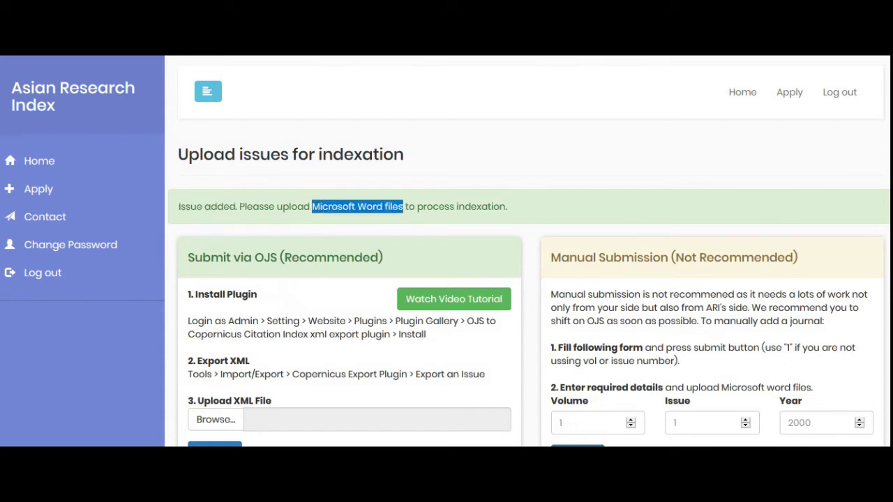
scroll(447, 251, down, 5)
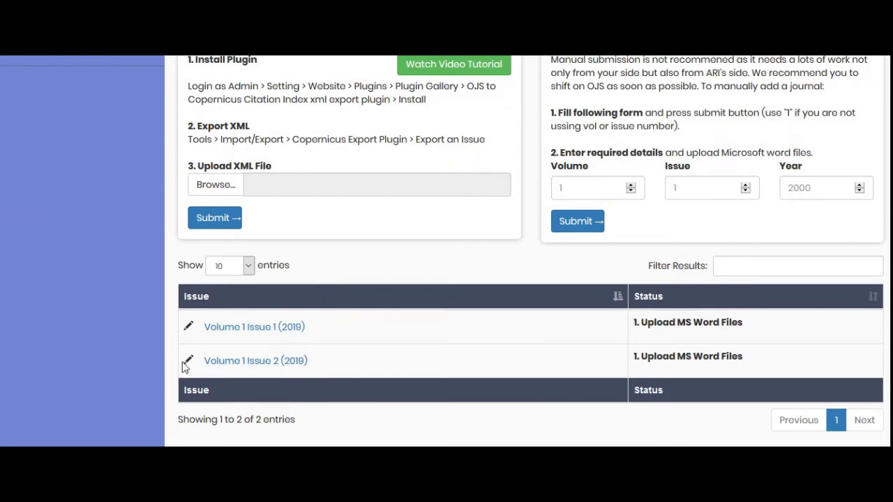
click(292, 362)
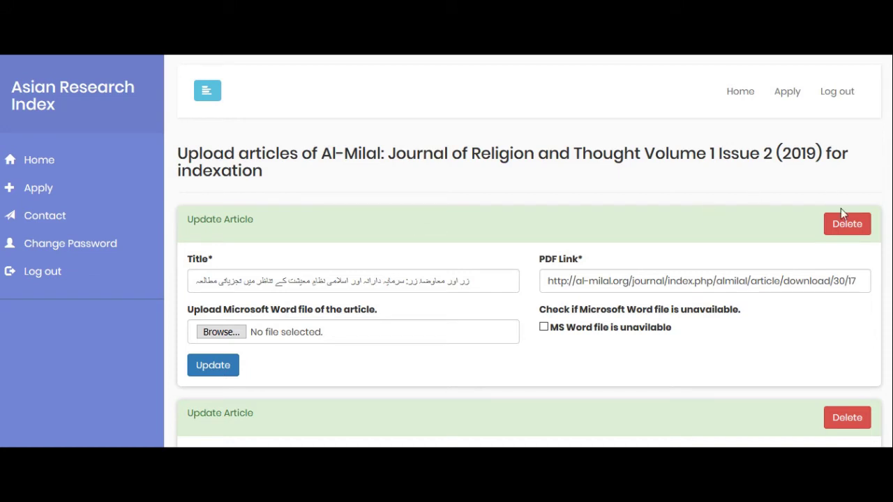
scroll(524, 251, down, 5)
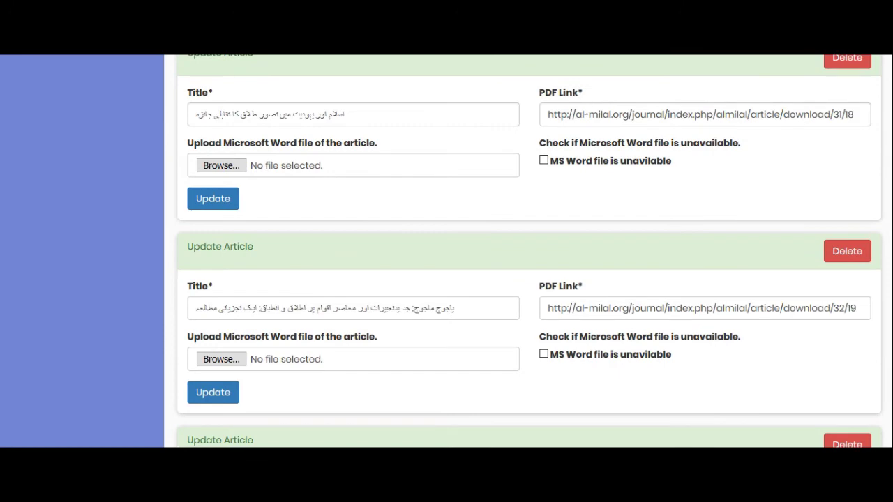
scroll(528, 251, down, 8)
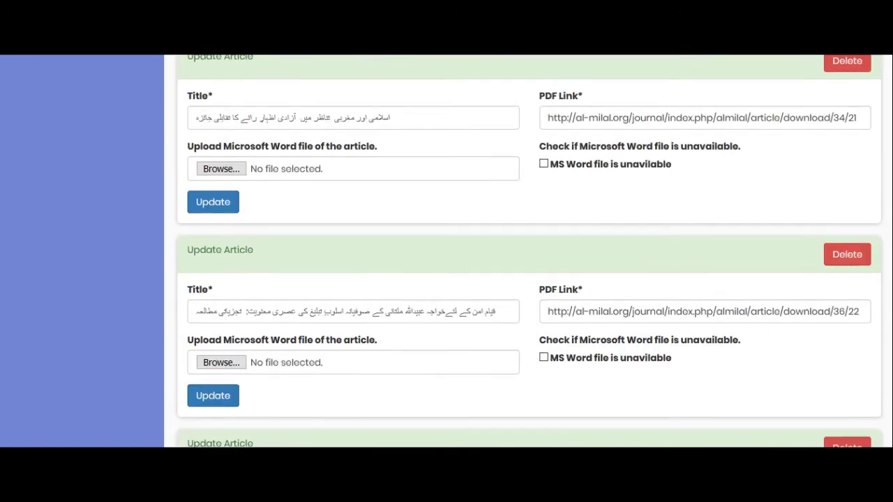
Upload 1-AMJRT-UR-Vol.1-No.1-19 f.docx from the Al-Milal Vol 2 Issue 1 folder for the article whose PDF link ends in 30/17.
scroll(529, 251, down, 8)
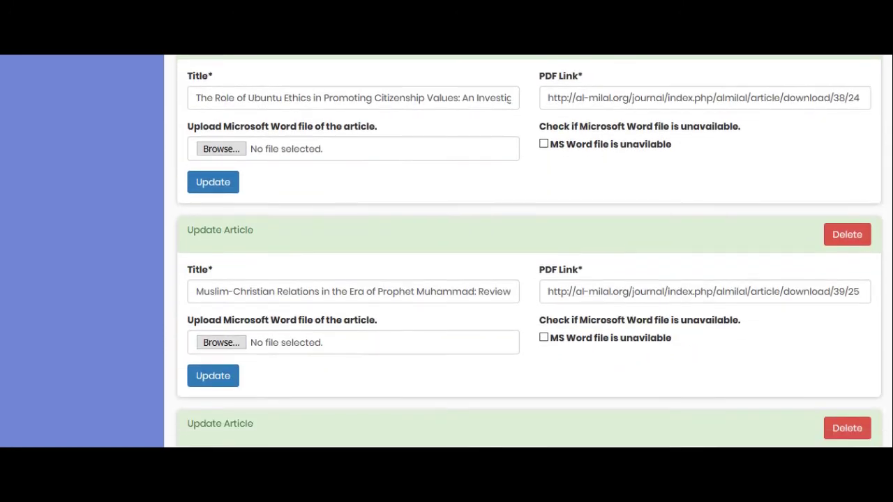
scroll(529, 251, up, 15)
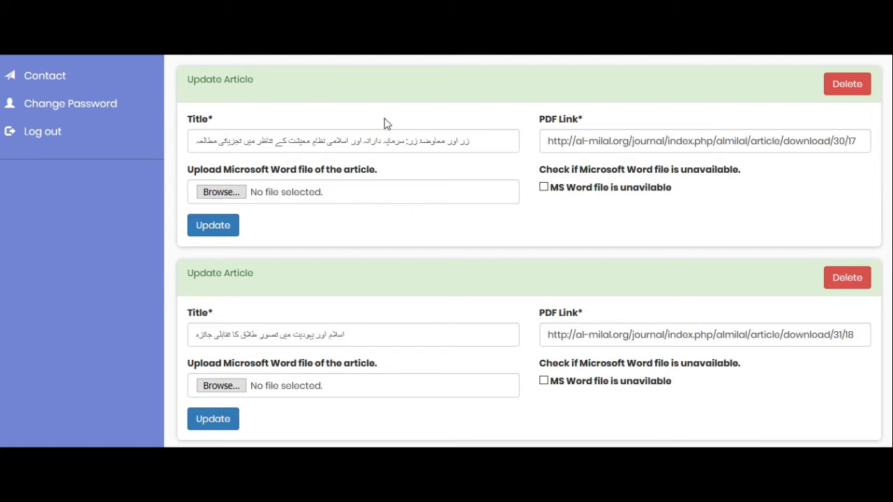
click(213, 199)
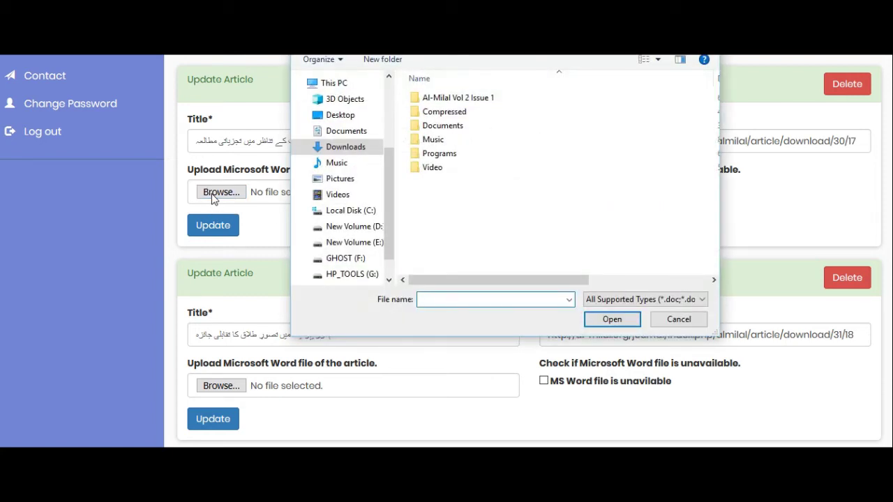
double_click(458, 98)
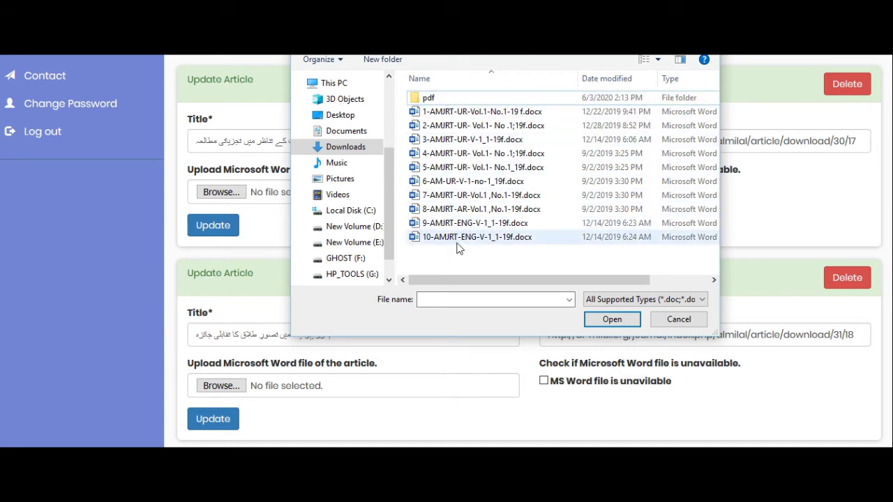
click(478, 116)
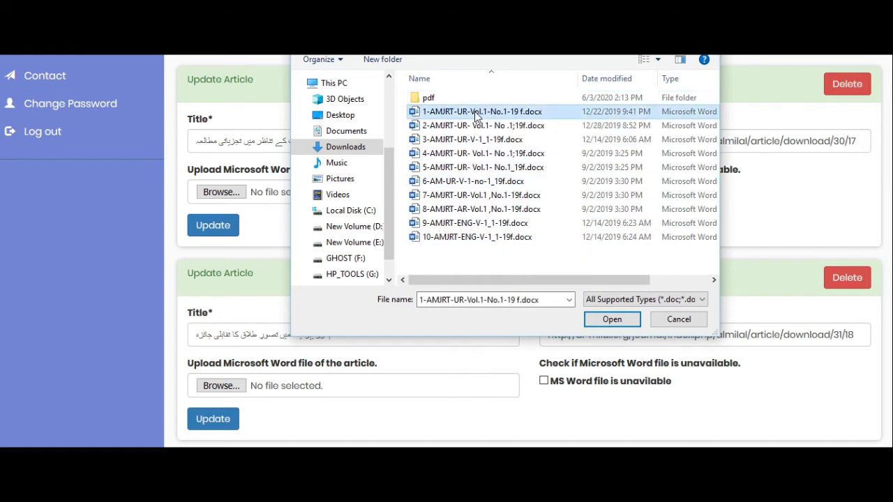
click(612, 320)
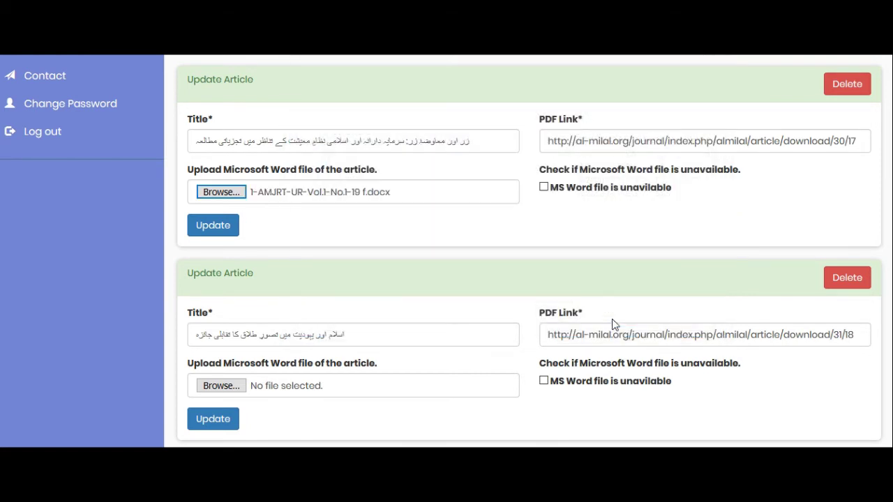
click(213, 225)
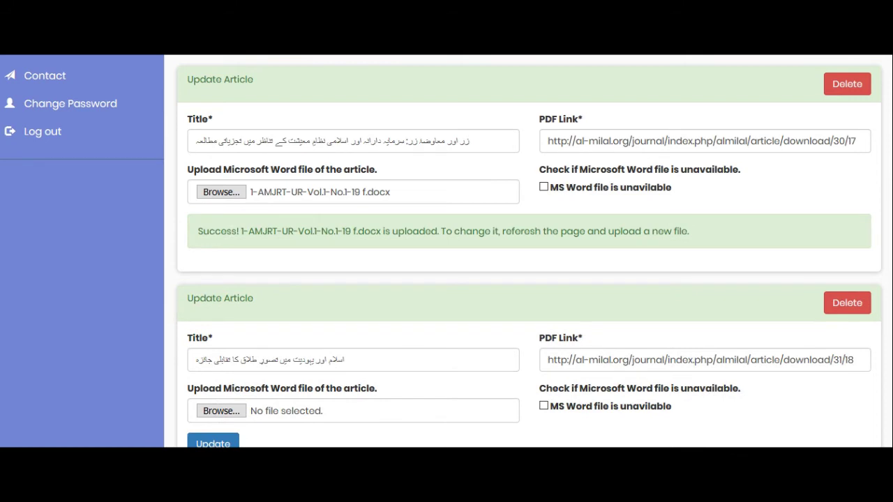
drag(210, 231, 531, 231)
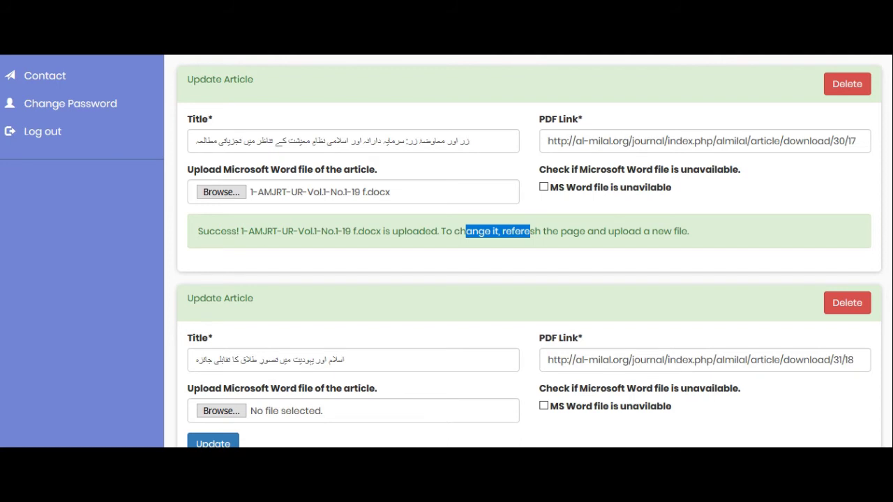
Look through a sample indexed article on Asian Research Index - Religion, from its bibliographic table through the full text.
scroll(624, 299, down, 3)
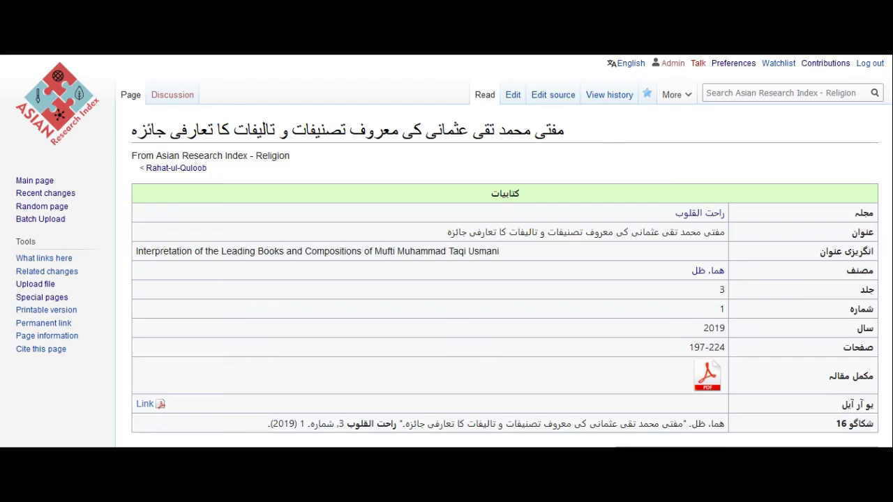
scroll(506, 251, down, 20)
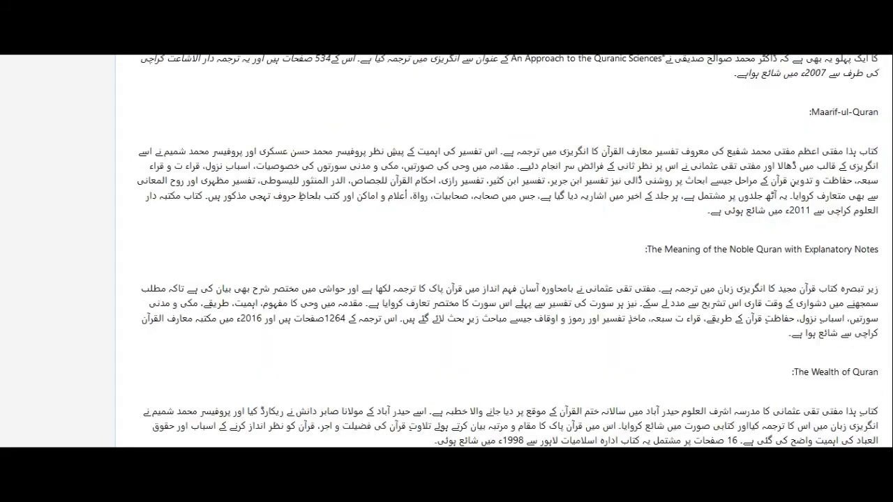
scroll(505, 251, down, 20)
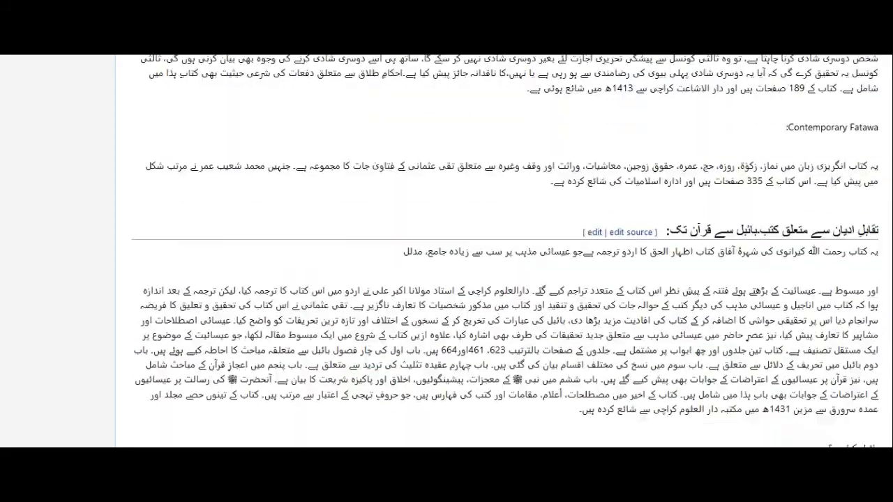
scroll(505, 251, down, 10)
scroll(508, 117, up, 20)
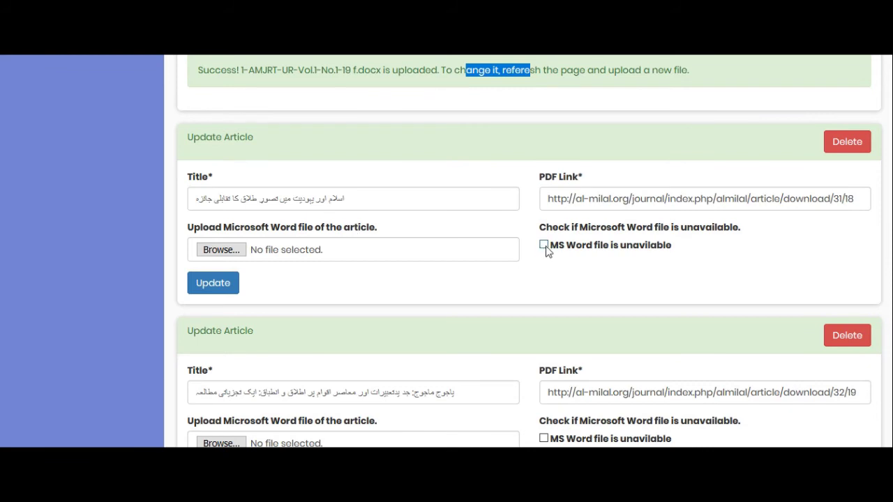
Mark the Word file as unavailable for the article whose PDF link ends in 31/18 and update the entry.
click(546, 249)
click(216, 286)
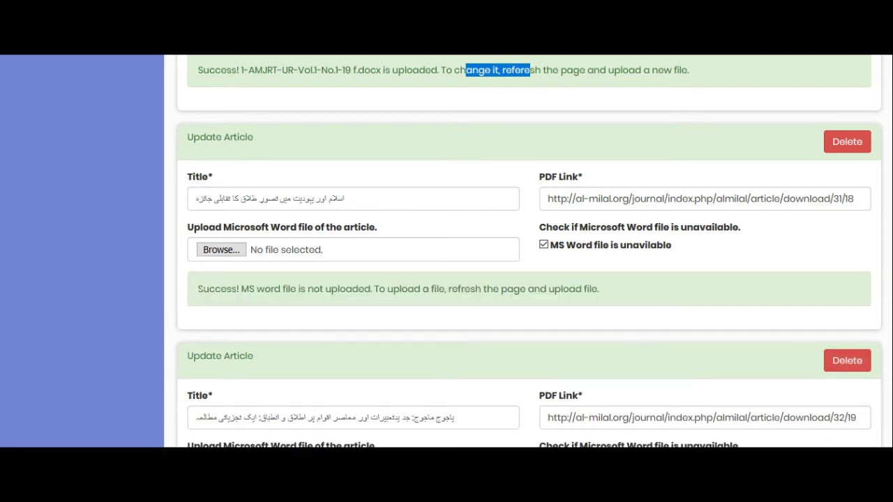
drag(202, 289, 332, 289)
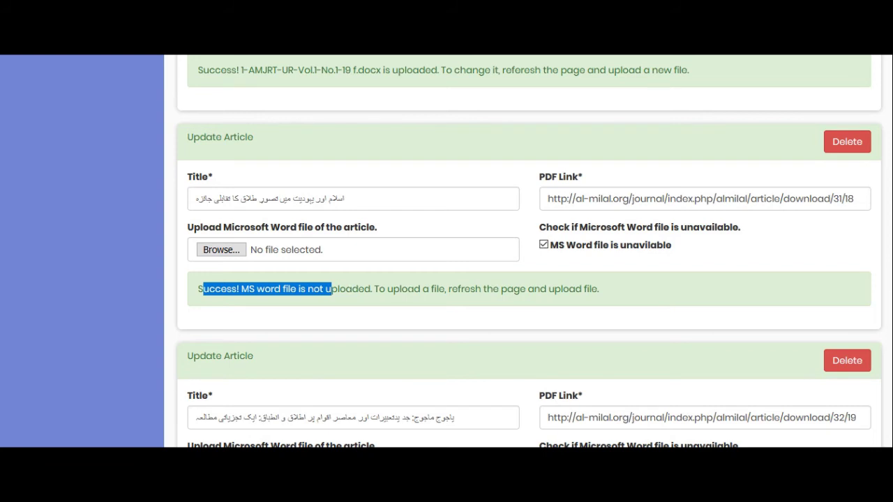
drag(387, 289, 534, 289)
click(534, 289)
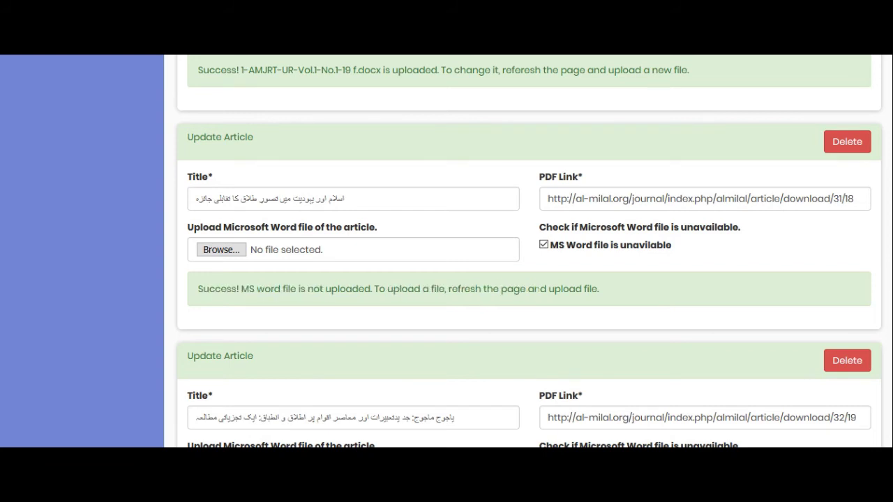
Upload 3-AMJRT-UR-V-1_1-19f.docx as the Word file of the article whose PDF link ends in 32/19.
scroll(513, 331, down, 3)
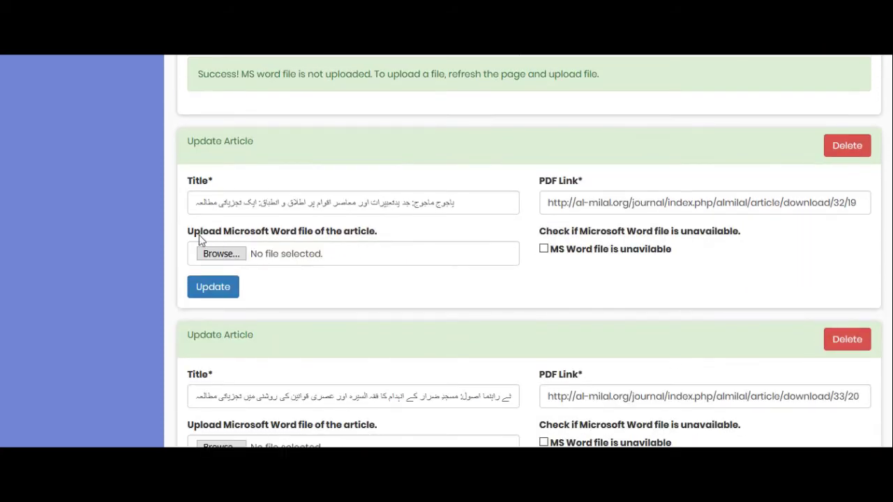
click(220, 253)
double_click(461, 139)
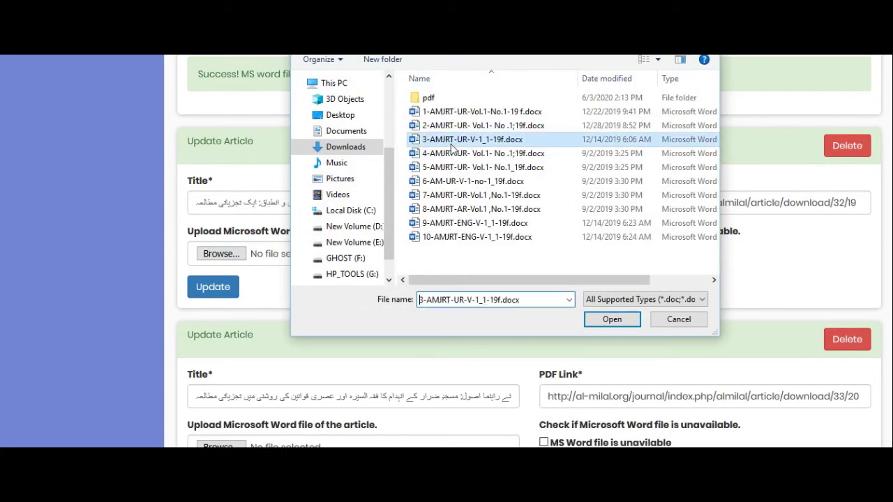
click(214, 288)
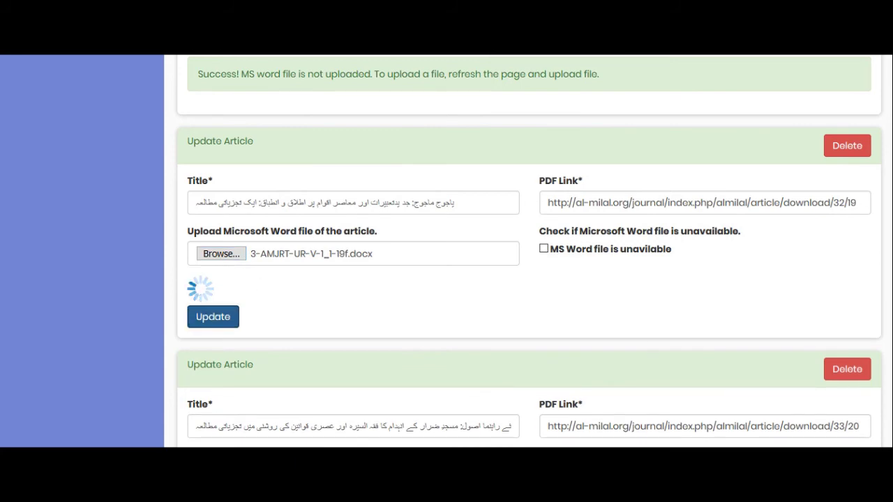
Upload 4-AMJRT-UR- Vol.1- No .1;19f.docx as the Word file of the article whose PDF link ends in 33/20.
scroll(255, 283, down, 3)
scroll(461, 355, down, 1)
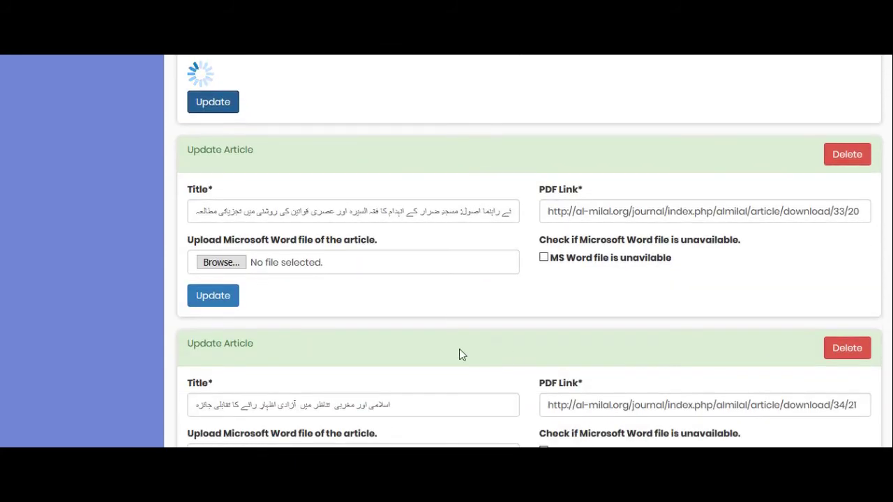
click(230, 257)
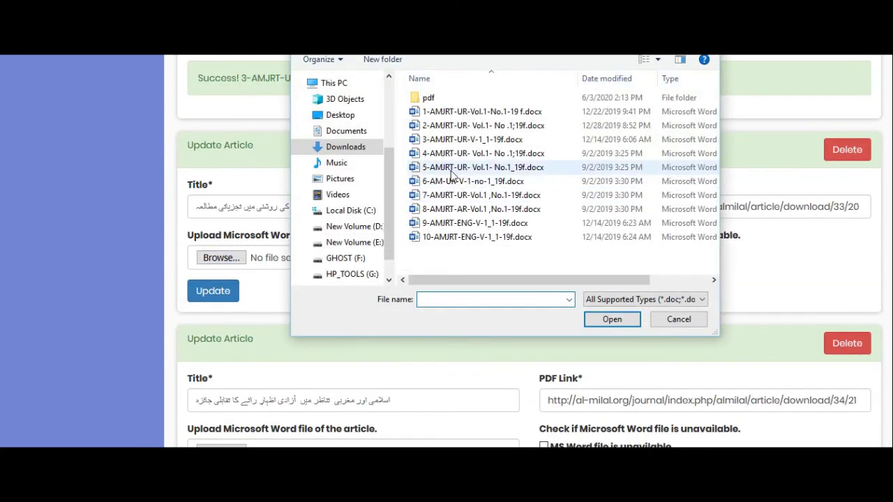
double_click(450, 153)
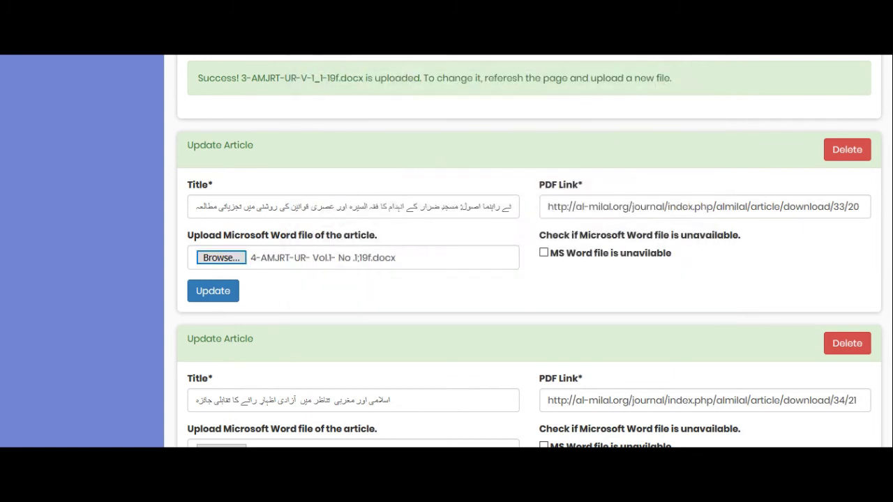
click(225, 290)
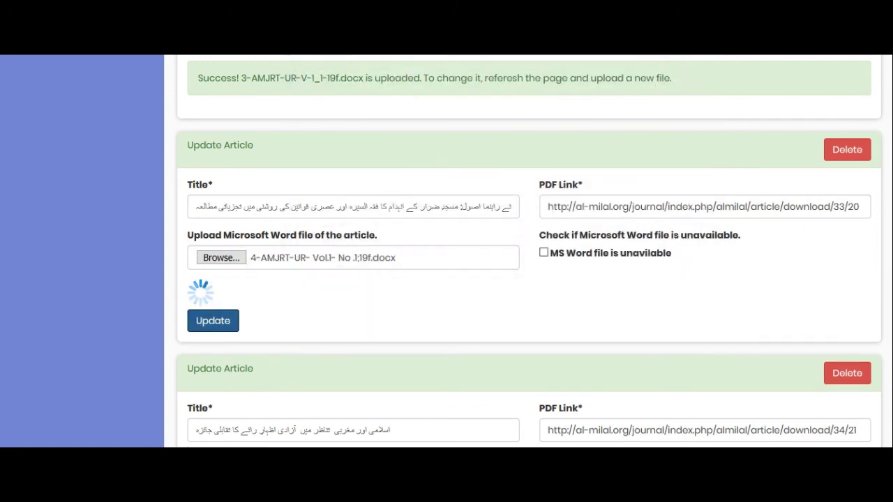
Upload 6-AM-UR-V-1-no-1_19f.docx as the Word file of the article whose PDF link ends in 34/21.
scroll(269, 319, down, 3)
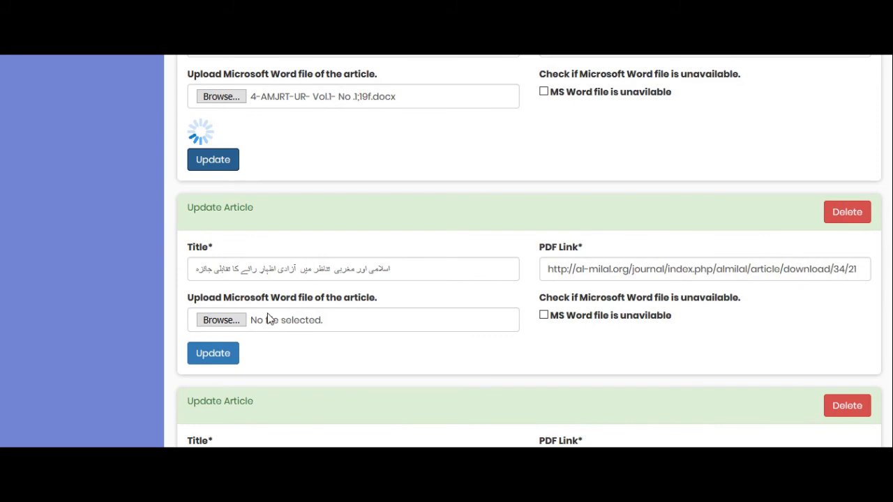
click(220, 319)
click(437, 172)
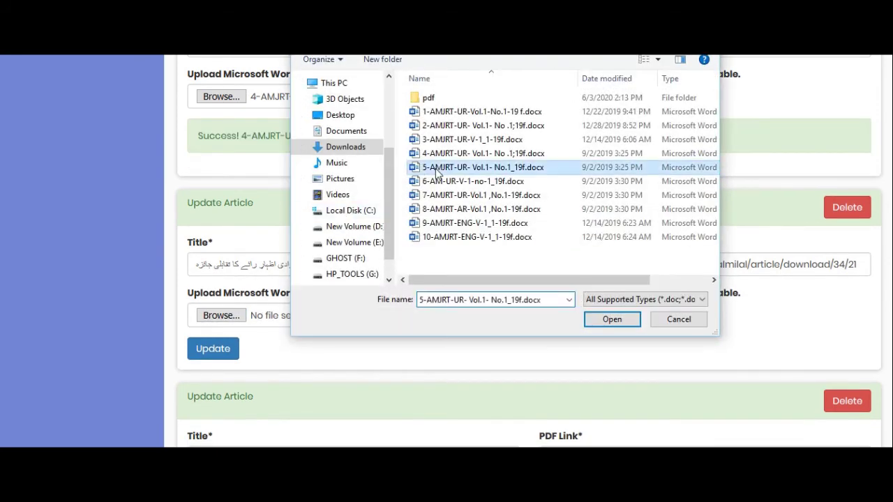
double_click(436, 182)
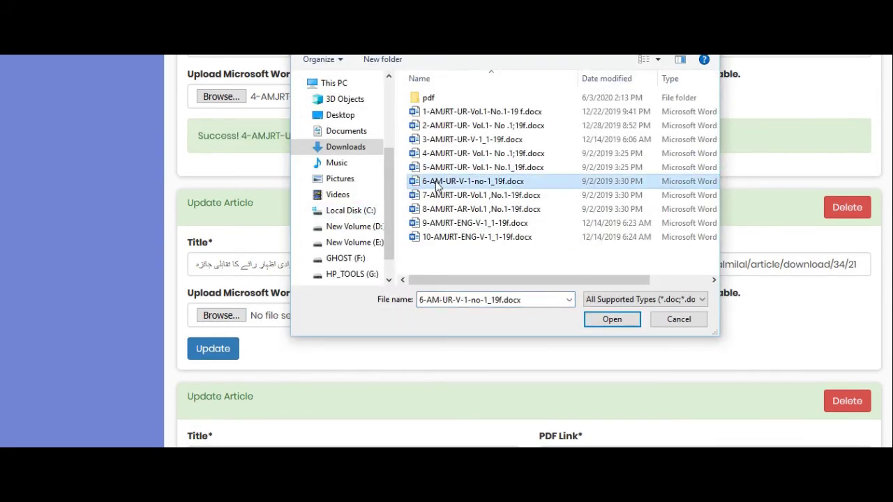
click(217, 356)
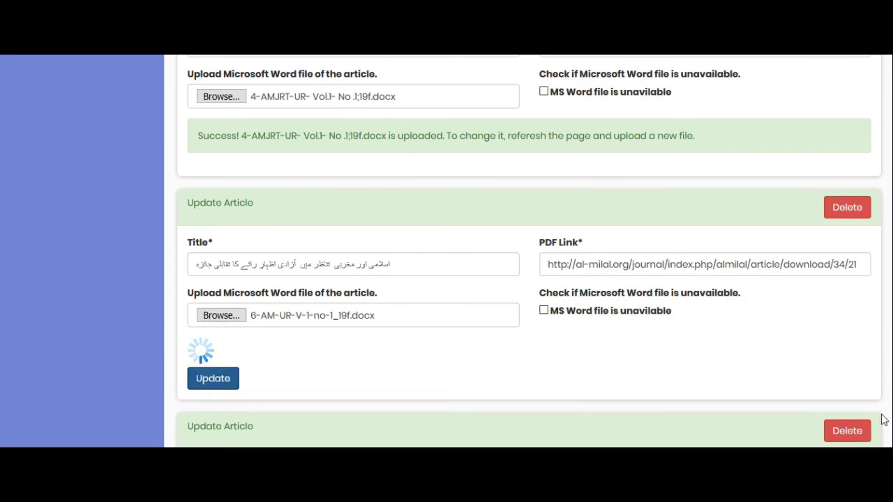
Upload 7-AMJRT-UR-Vol.1 ,No.1-19f.docx as the Word file of the article whose PDF link ends in 36/22.
scroll(886, 429, down, 1)
scroll(446, 325, down, 4)
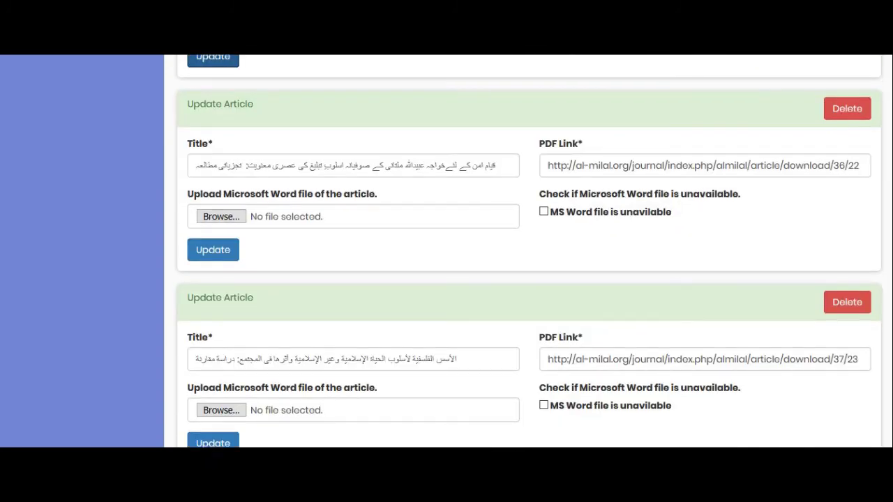
click(221, 212)
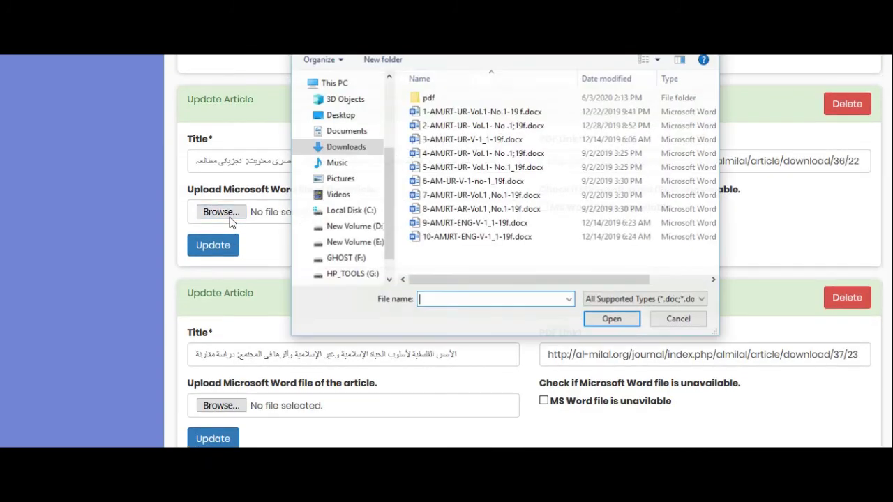
double_click(509, 202)
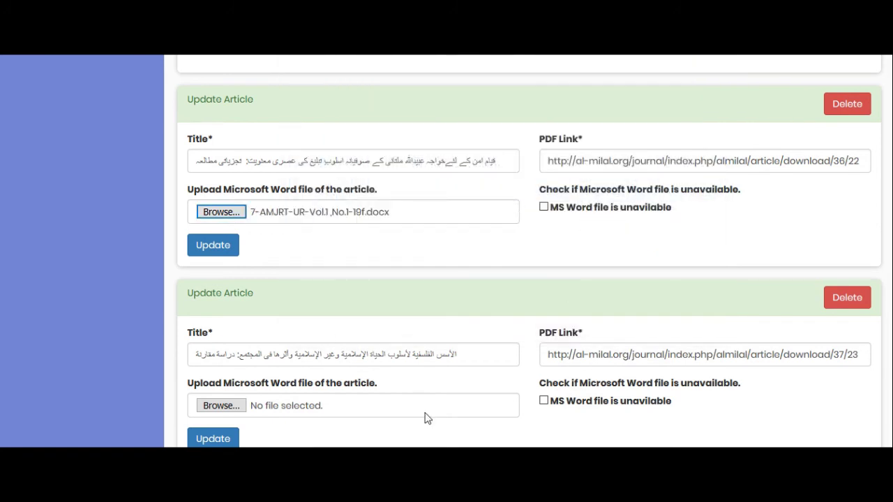
click(217, 248)
Upload 8-AMJRT-AR-Vol.1 ,No.1-19f.docx as the Word file of the article whose PDF link ends in 37/23.
scroll(507, 268, down, 3)
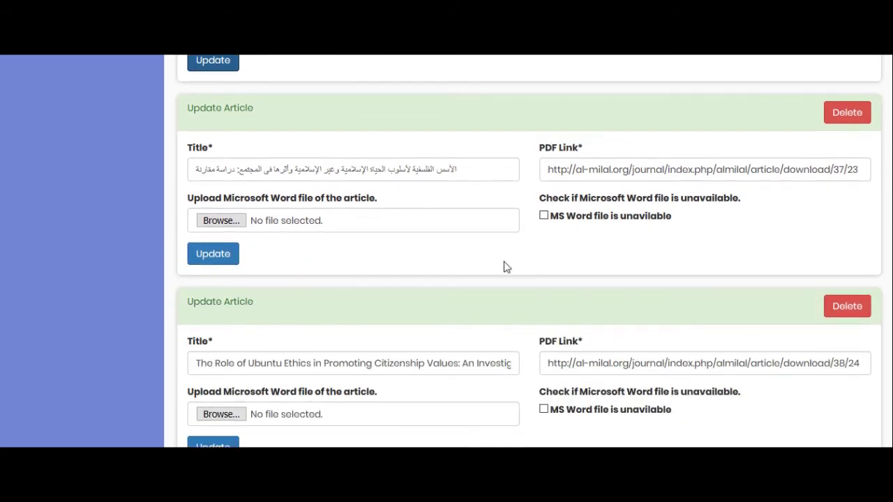
click(213, 220)
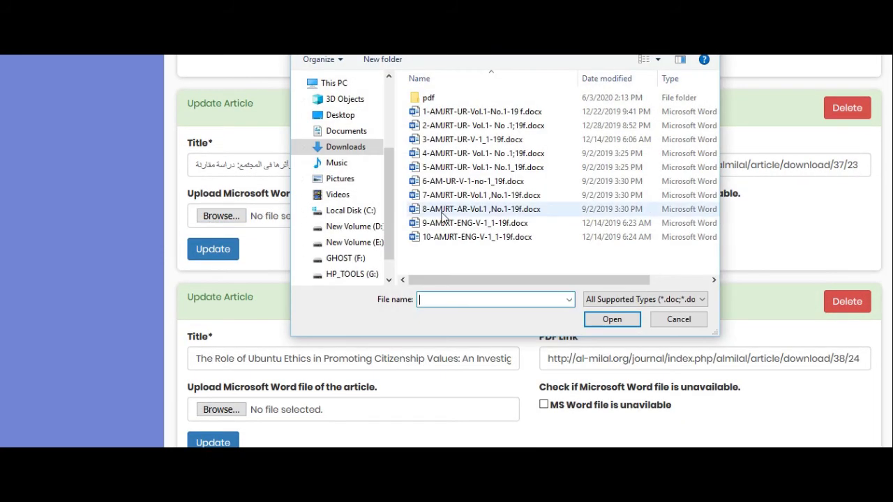
double_click(442, 212)
click(219, 249)
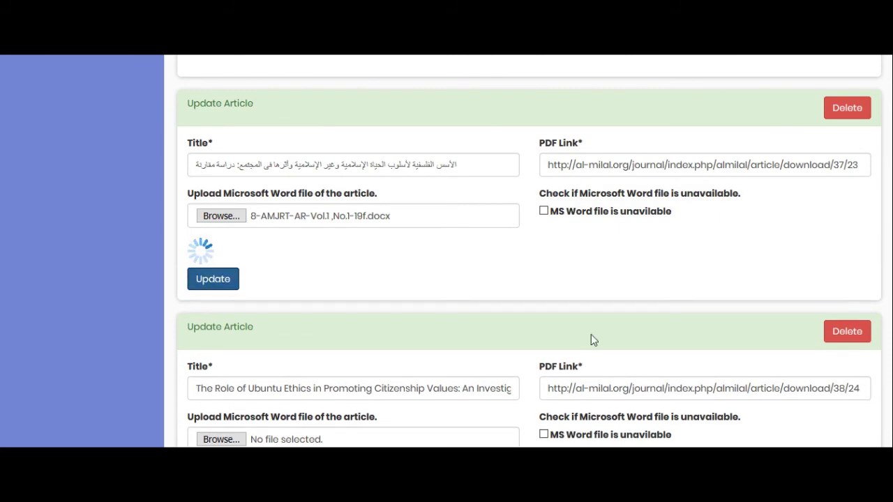
Upload 9-AMJRT-ENG-V-1_1-19f.docx as the Word file of the article whose PDF link ends in 38/24.
scroll(541, 340, down, 3)
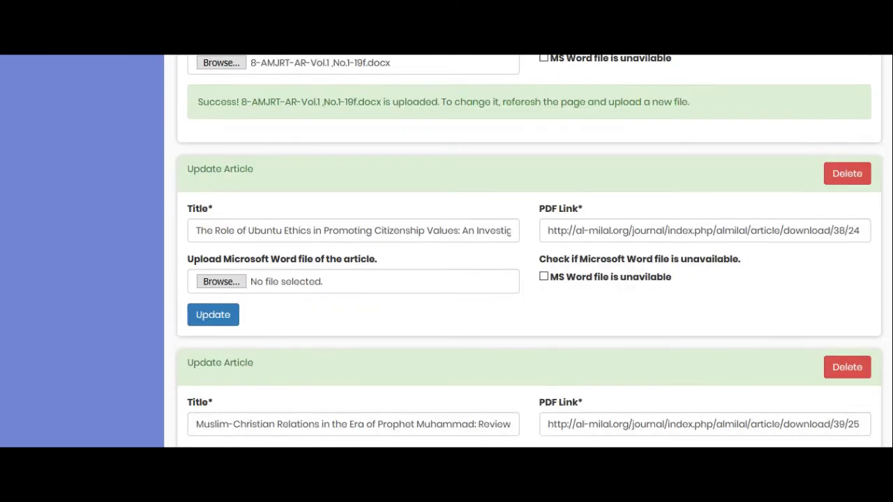
click(237, 225)
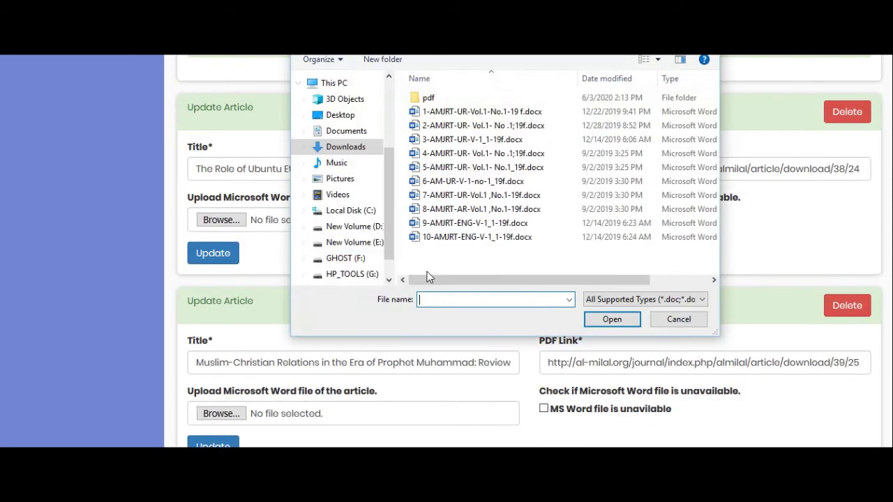
double_click(460, 225)
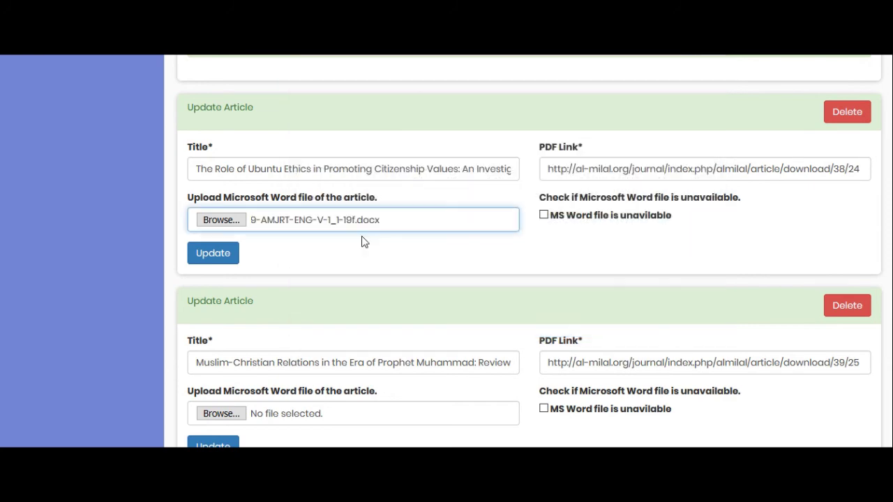
click(210, 253)
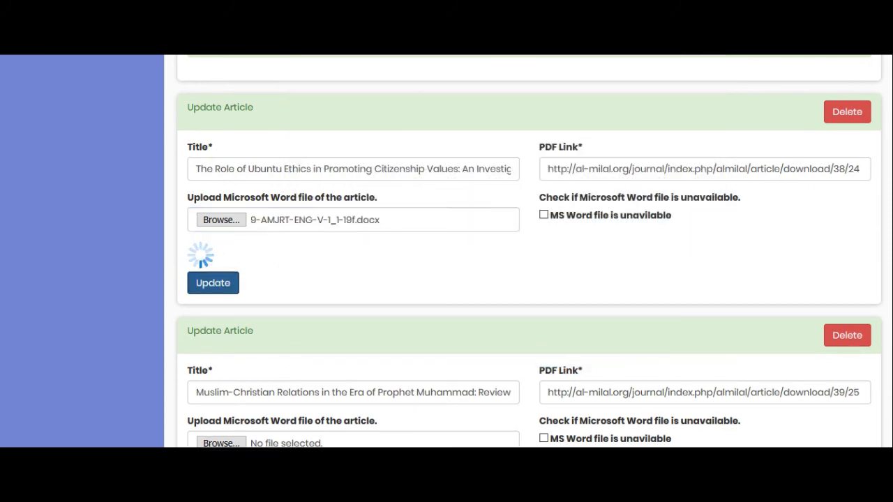
Upload 9-AMJRT-ENG-V-1_1-19f.docx as the Word file of the article whose PDF link ends in 39/25.
scroll(887, 434, down, 3)
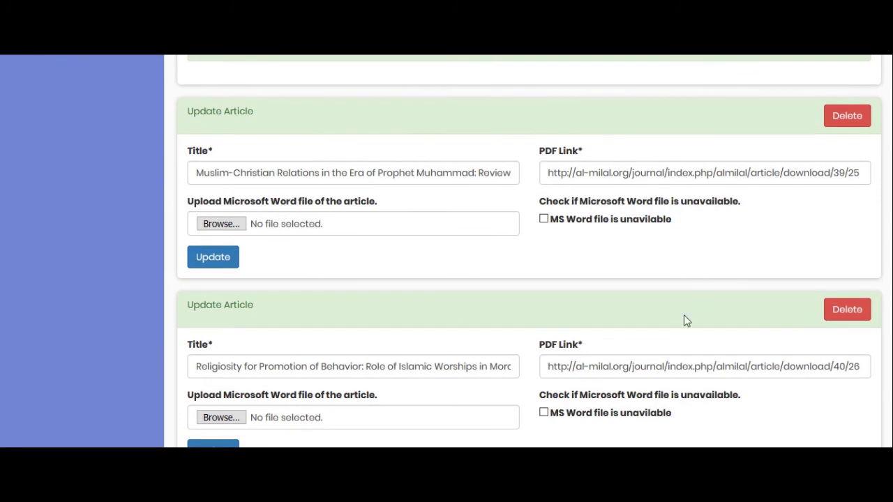
click(220, 224)
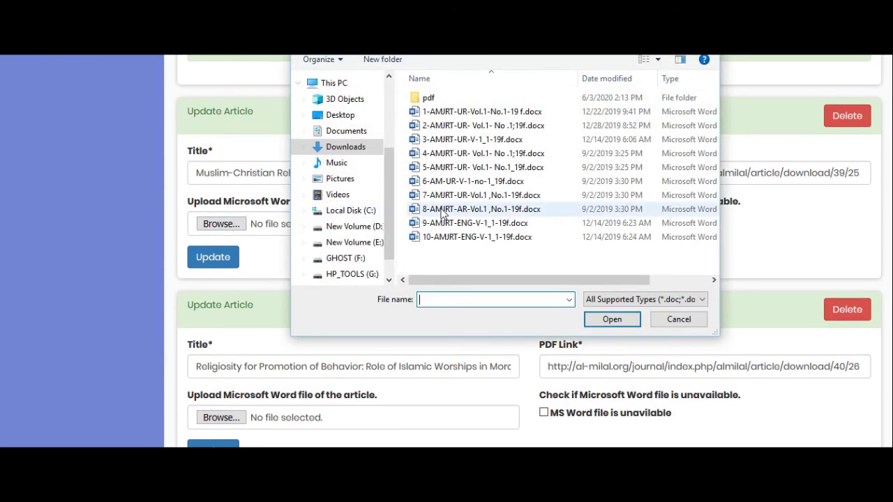
double_click(472, 228)
click(208, 260)
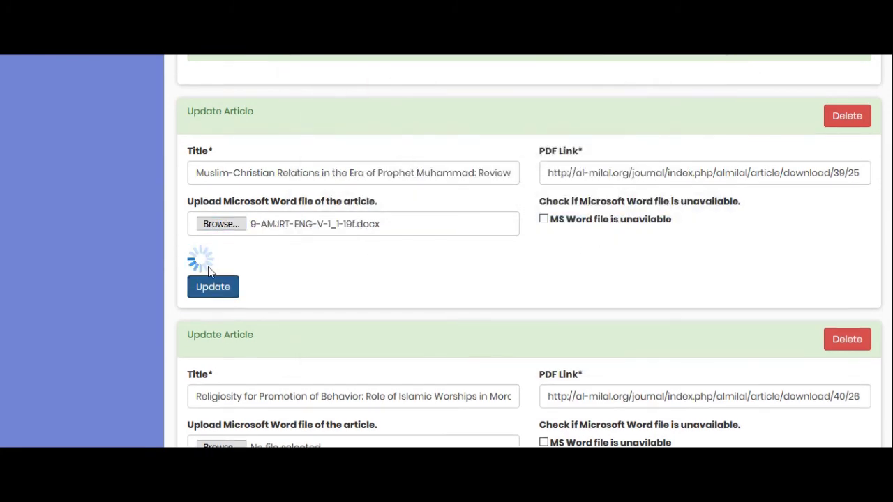
Upload 10-AMJRT-ENG-V-1_1-19f.docx as the Word file of the article whose PDF link ends in 40/26.
scroll(528, 251, down, 3)
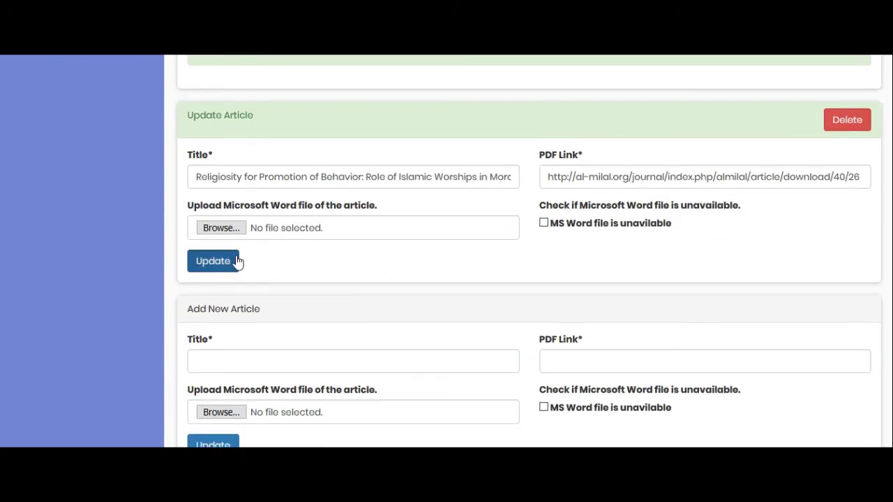
click(215, 231)
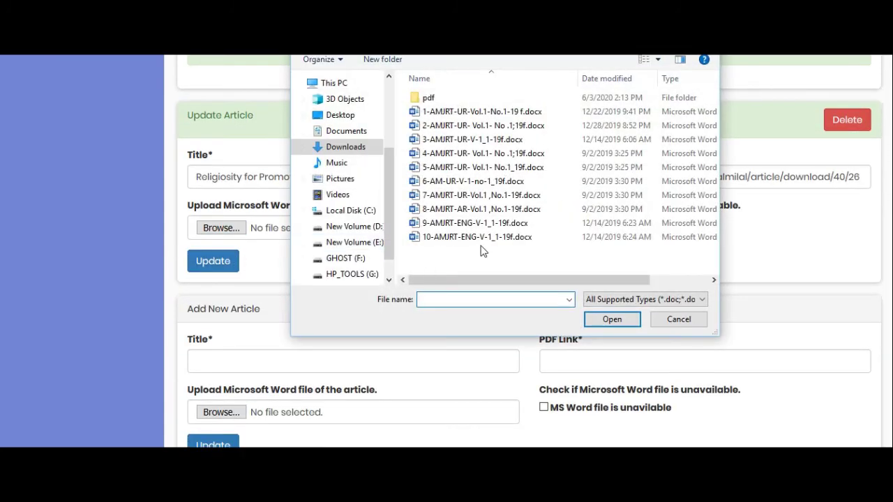
click(491, 240)
double_click(492, 239)
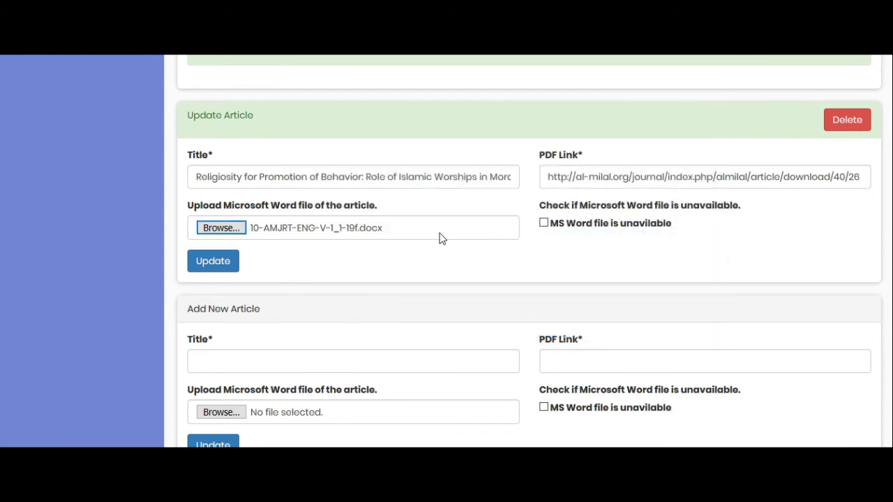
click(214, 260)
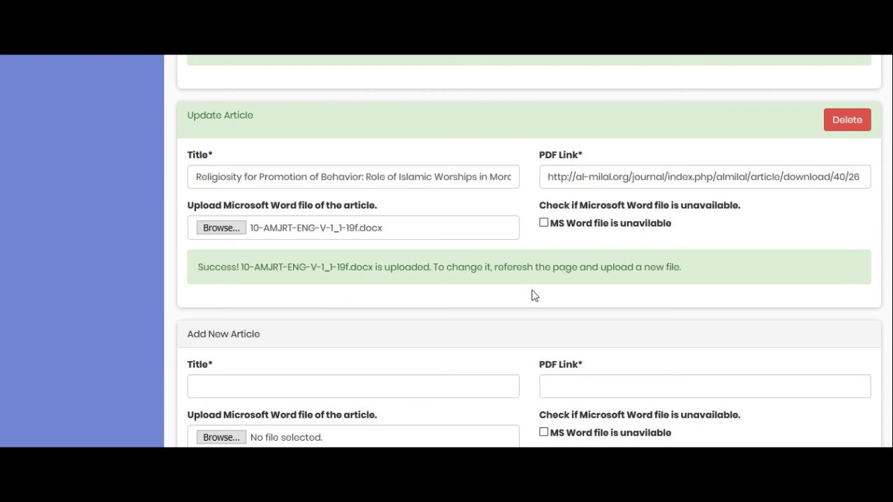
Submit the issue for indexation, leaving the form for adding a new article blank.
scroll(529, 251, down, 2)
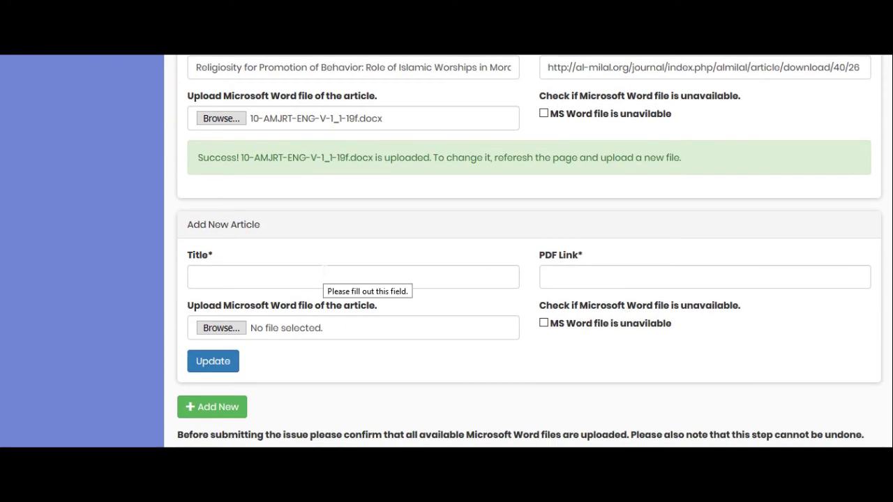
click(324, 269)
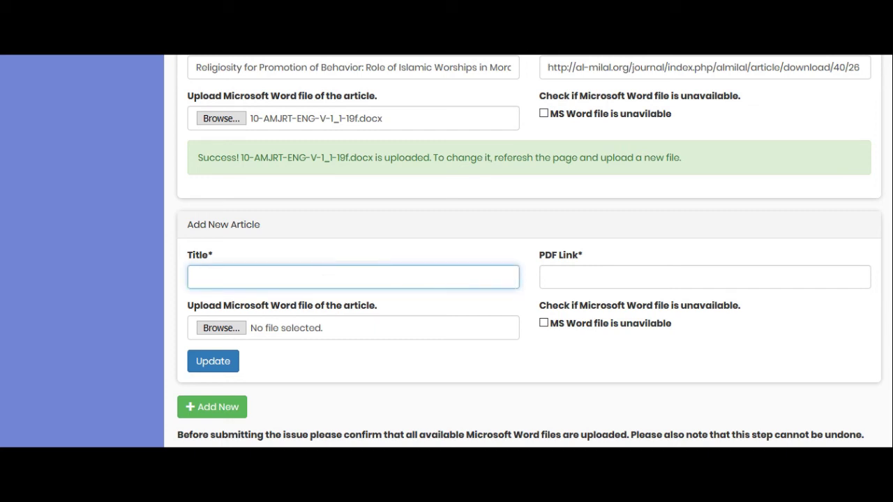
key(Tab)
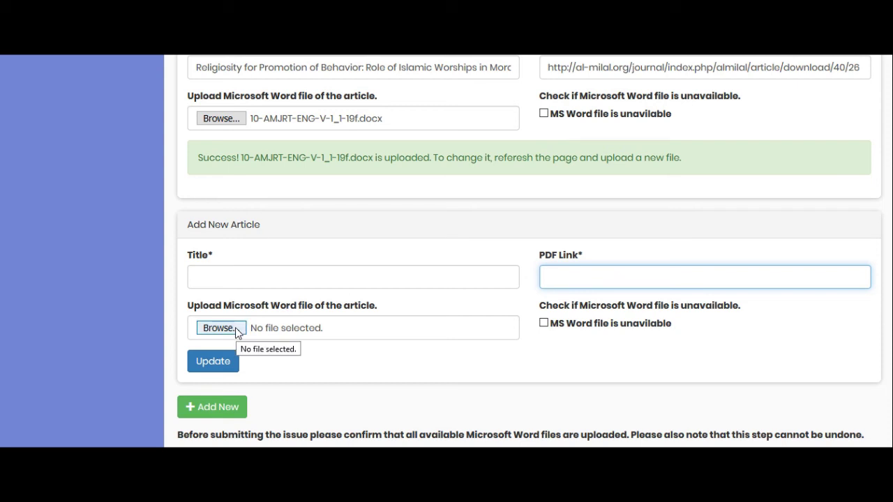
scroll(529, 247, down, 1)
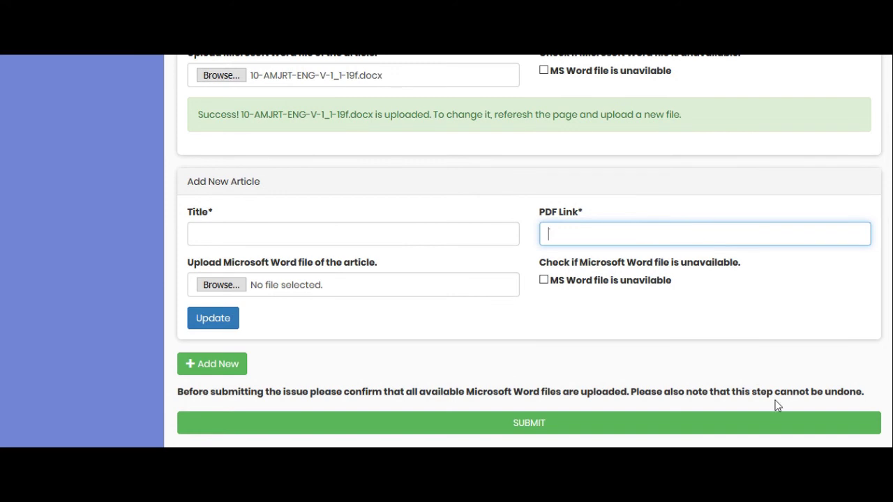
click(550, 431)
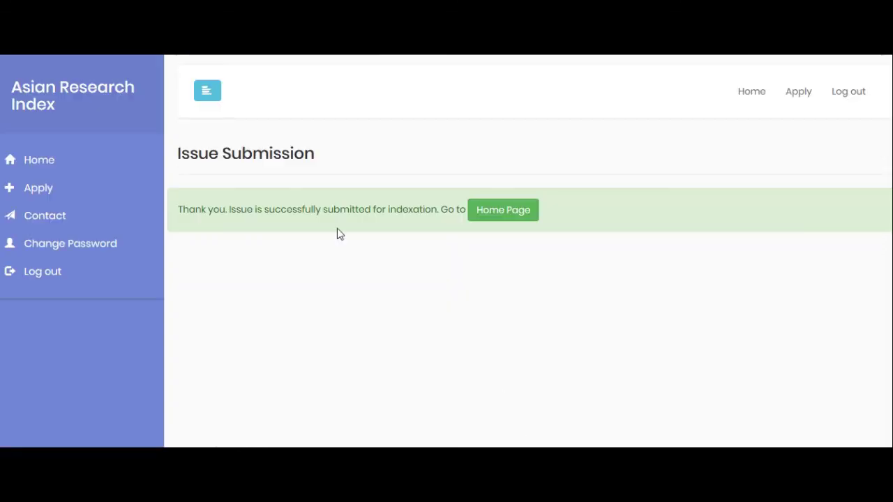
Return to the home page and open the issues page of Al-Milal: Journal of Religion and Thought.
drag(229, 210, 352, 209)
click(352, 210)
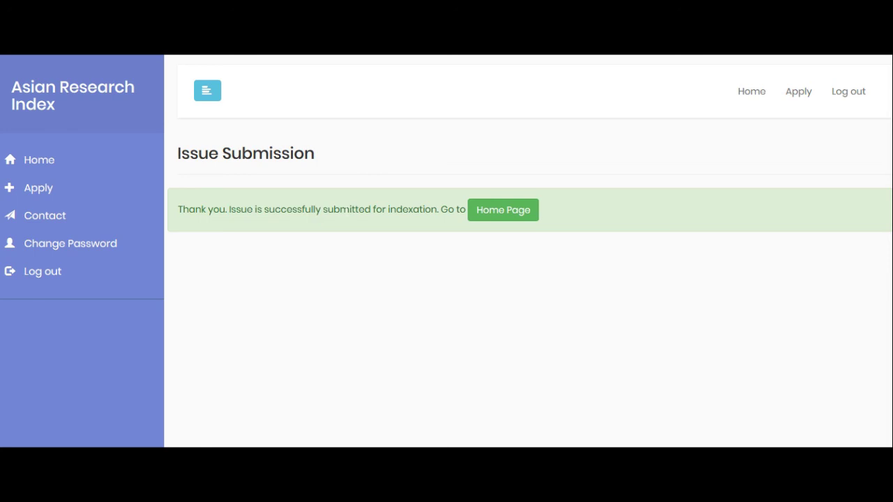
click(490, 225)
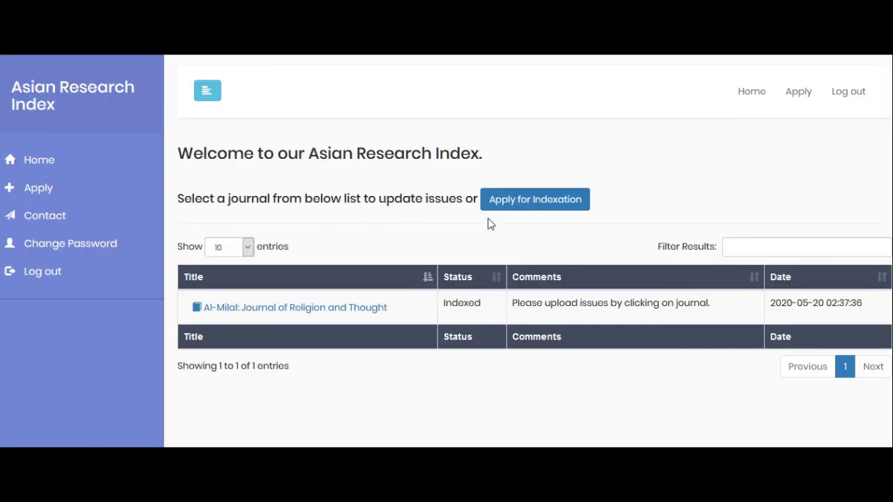
click(338, 314)
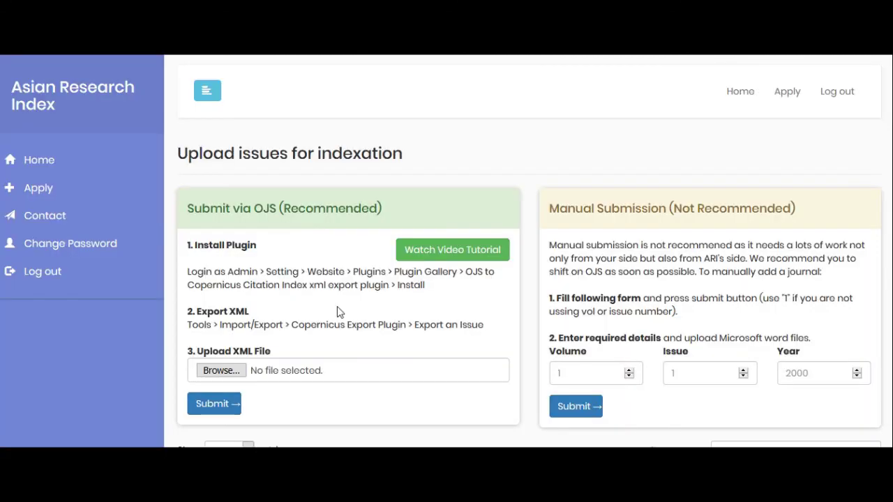
Check the status of Volume 1 Issue 1 (2019) and Volume 1 Issue 2 (2019) in the journal's issue list.
scroll(677, 363, down, 3)
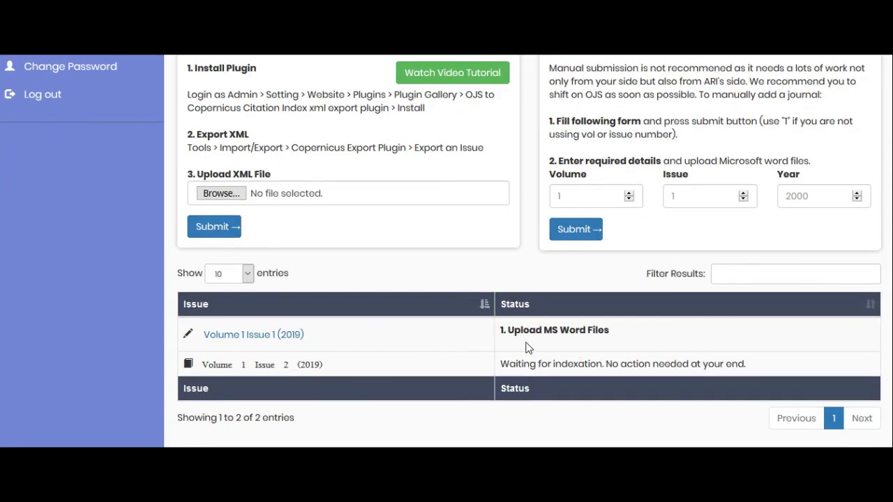
drag(508, 330, 609, 330)
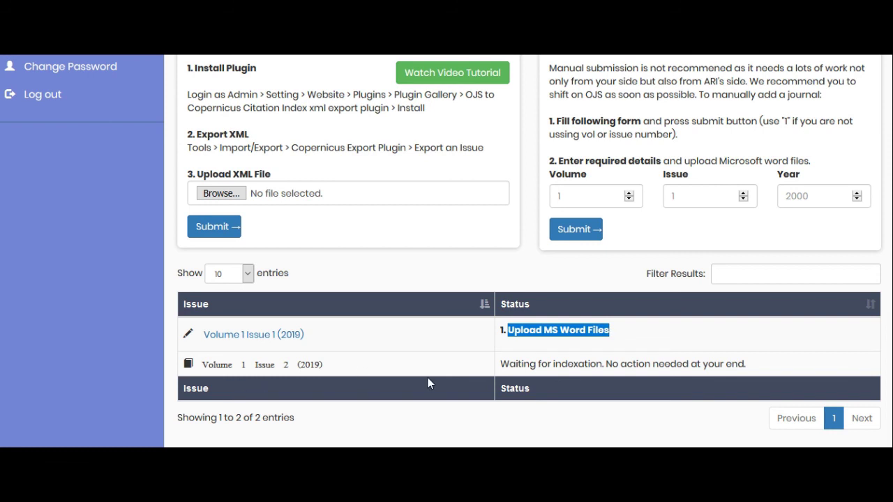
drag(501, 363, 604, 364)
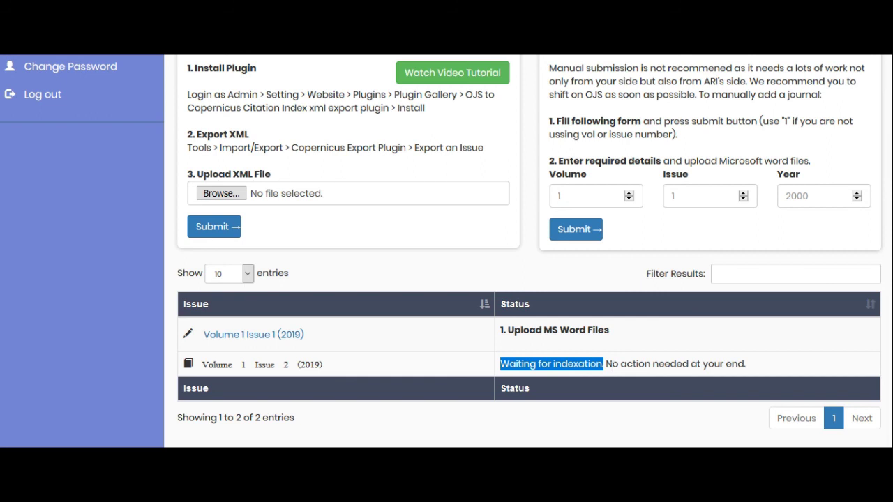
scroll(446, 251, up, 2)
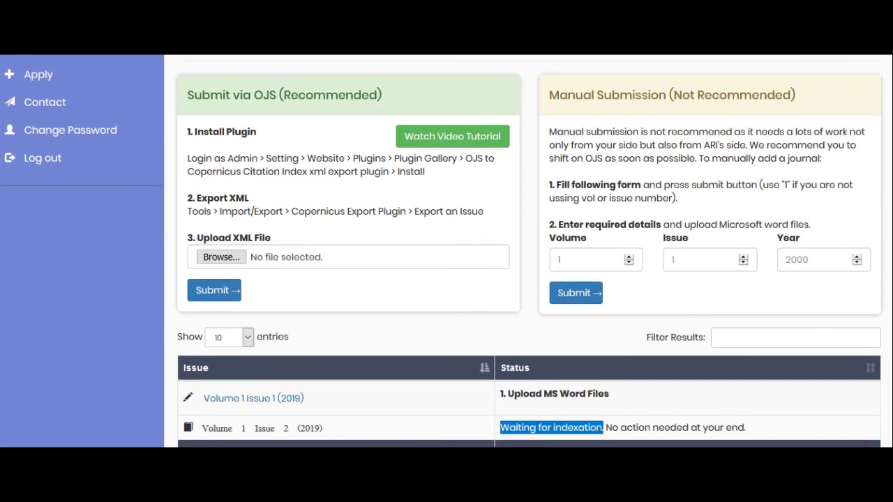
scroll(446, 252, down, 2)
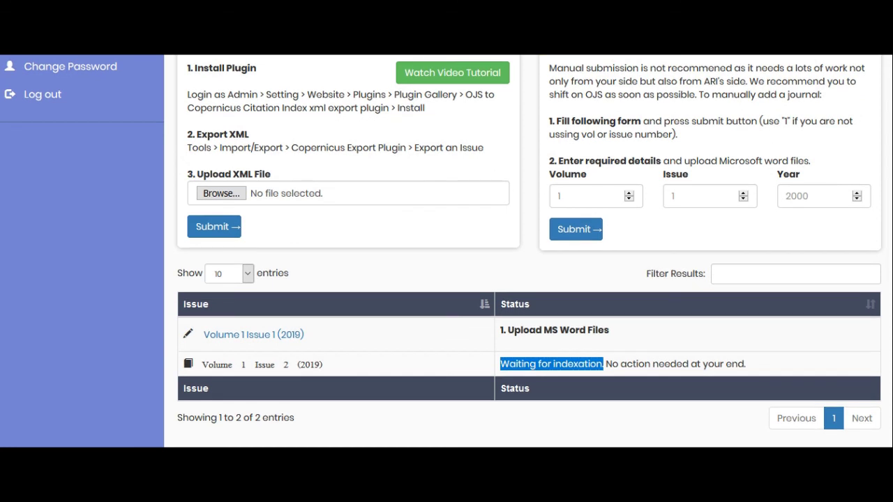